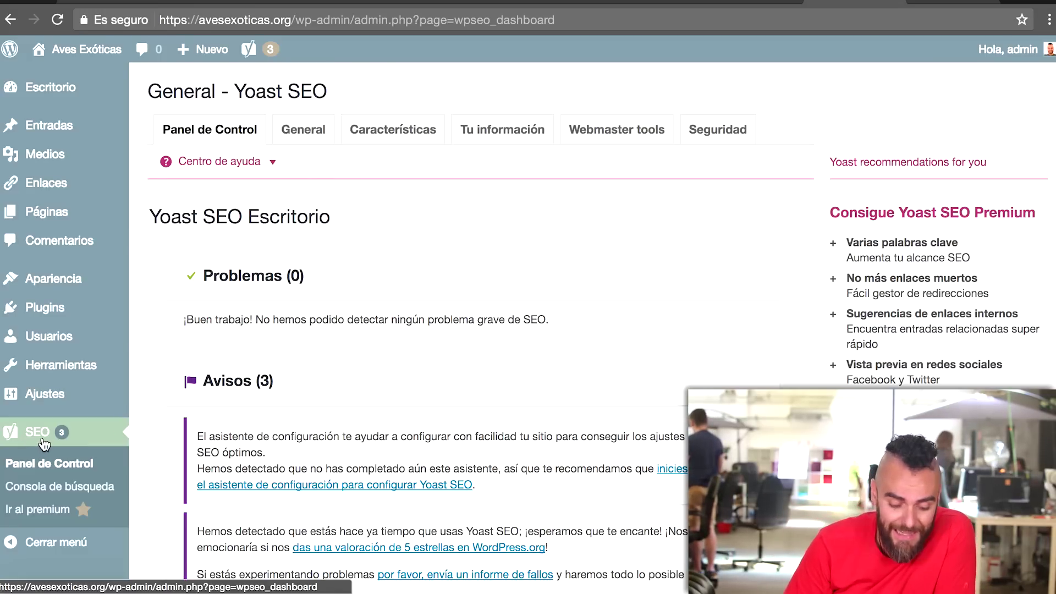
Step: Enable the advanced settings pages (Páginas de ajustes avanzados) in the Yoast SEO features and save the changes
{"action": "left_click", "coordinate": [45, 465]}
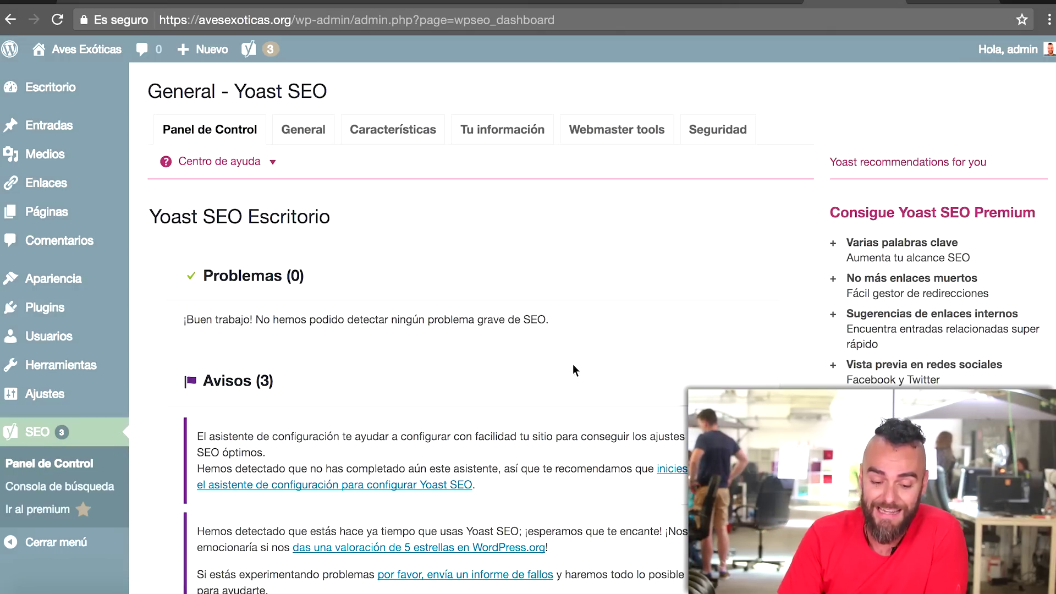
{"action": "left_click", "coordinate": [407, 131]}
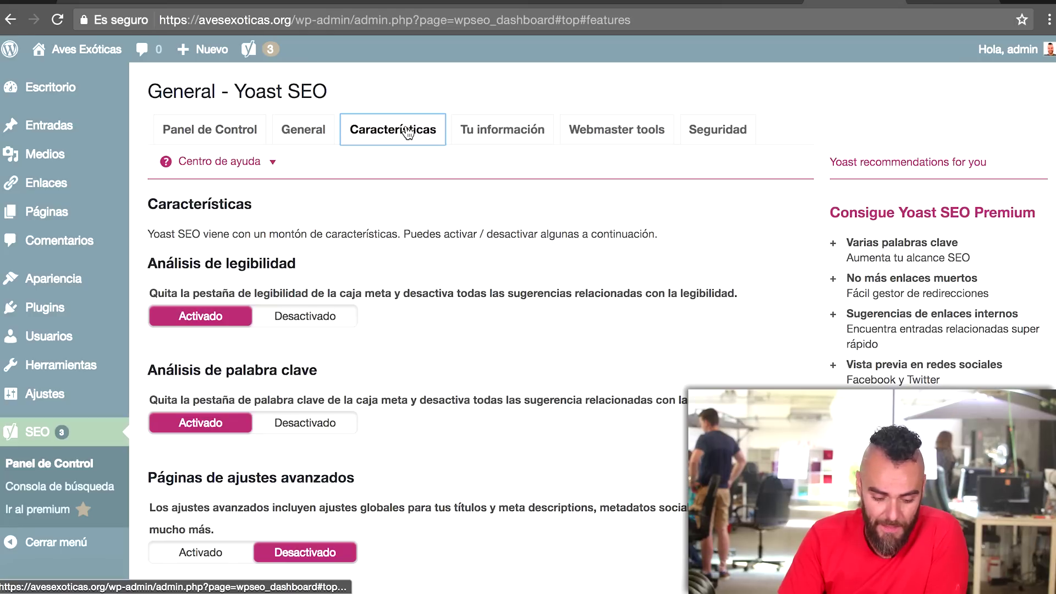
{"action": "scroll", "coordinate": [305, 269], "scroll_direction": "down", "scroll_amount": 3}
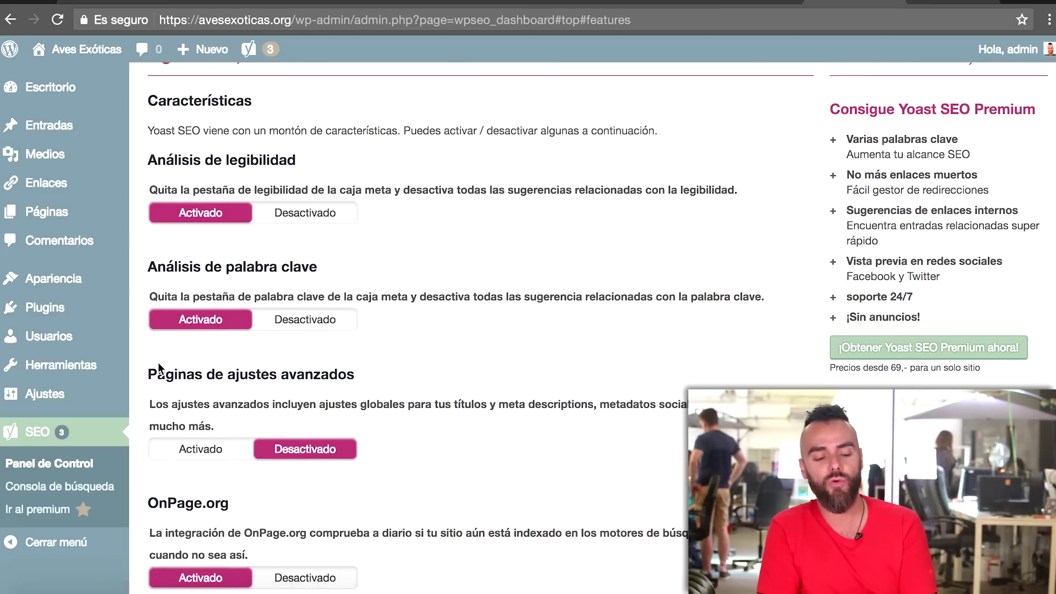
{"action": "left_click", "coordinate": [199, 450]}
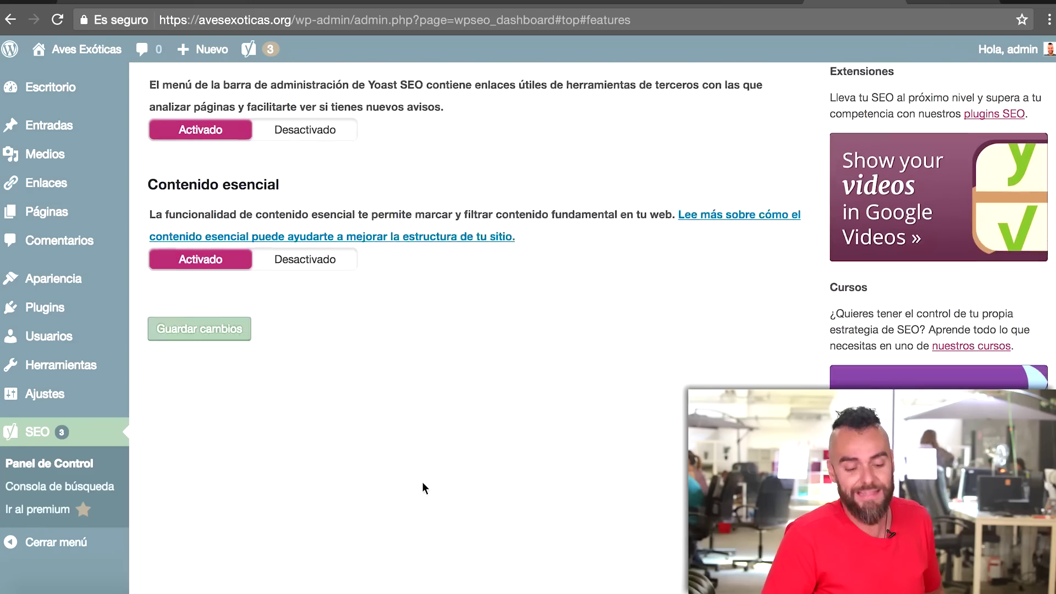
{"action": "scroll", "coordinate": [421, 482], "scroll_direction": "down", "scroll_amount": 1}
{"action": "left_click", "coordinate": [199, 293]}
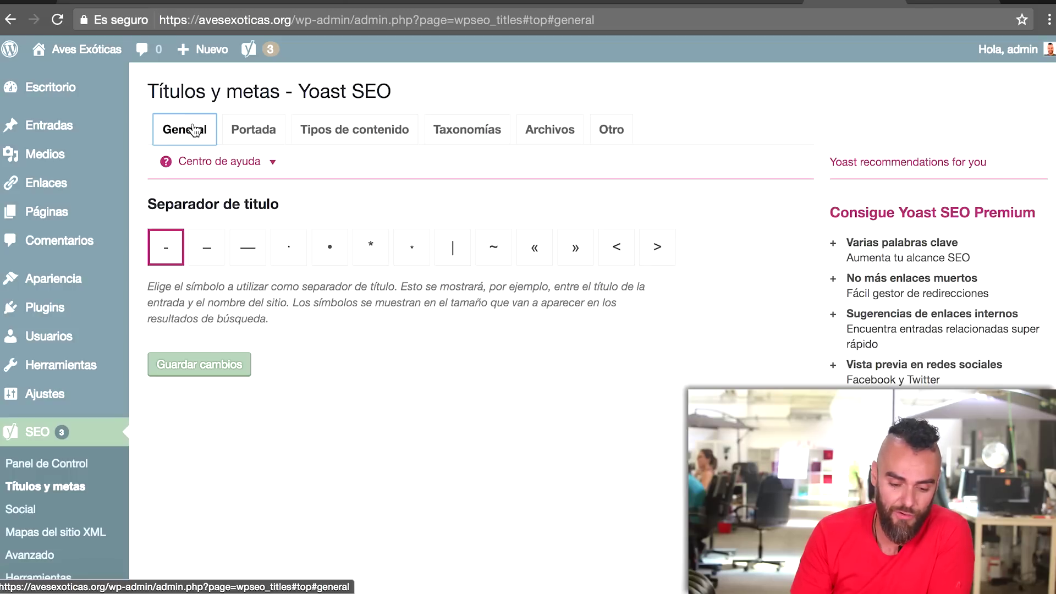
Step: Open the homepage (Portada) title and meta settings, and search Google for site:avesexoticas.org in a new browser window or tab
{"action": "left_click", "coordinate": [258, 140]}
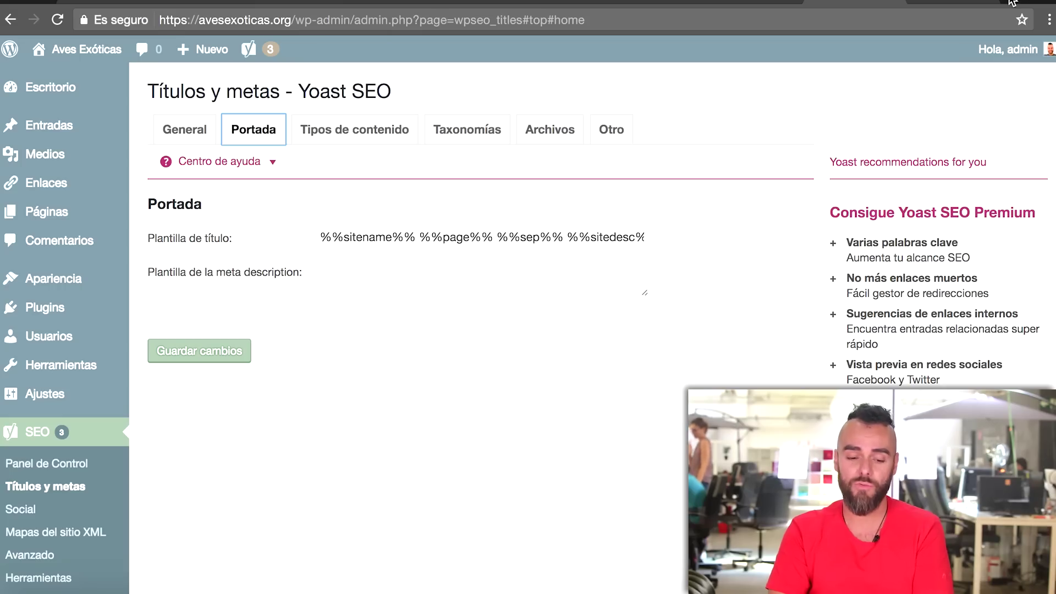
{"action": "key", "text": "super+n"}
{"action": "type", "text": "s"}
{"action": "type", "text": "ite"}
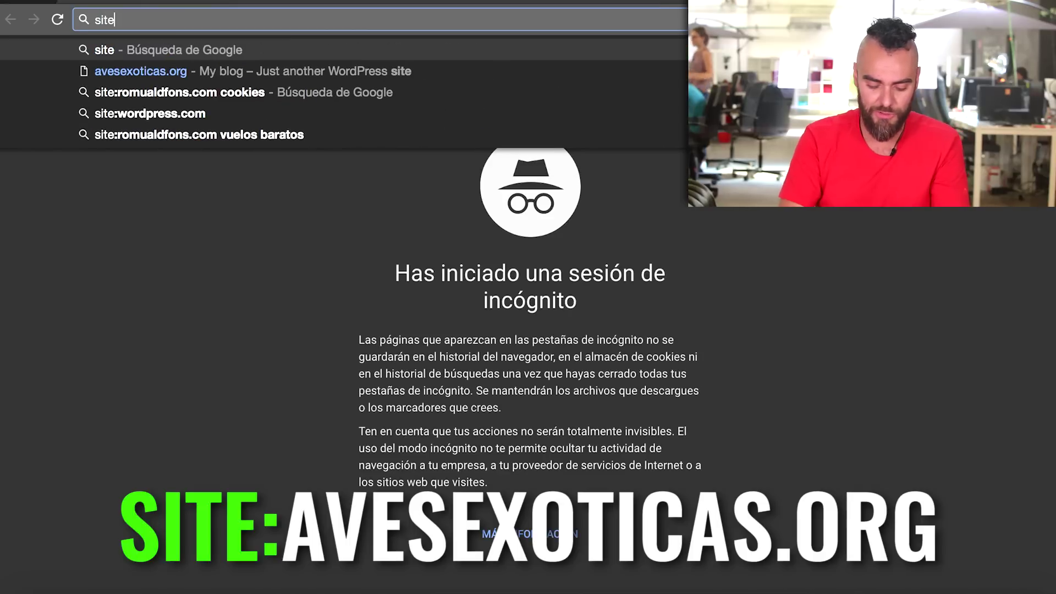
{"action": "type", "text": ":avesexoticas.org"}
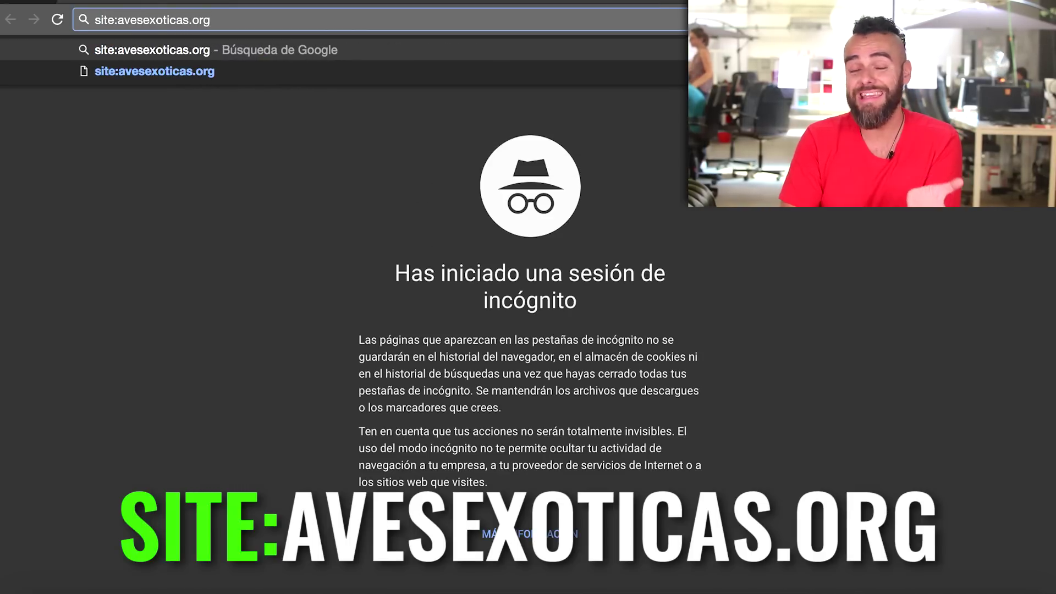
{"action": "key", "text": "Return"}
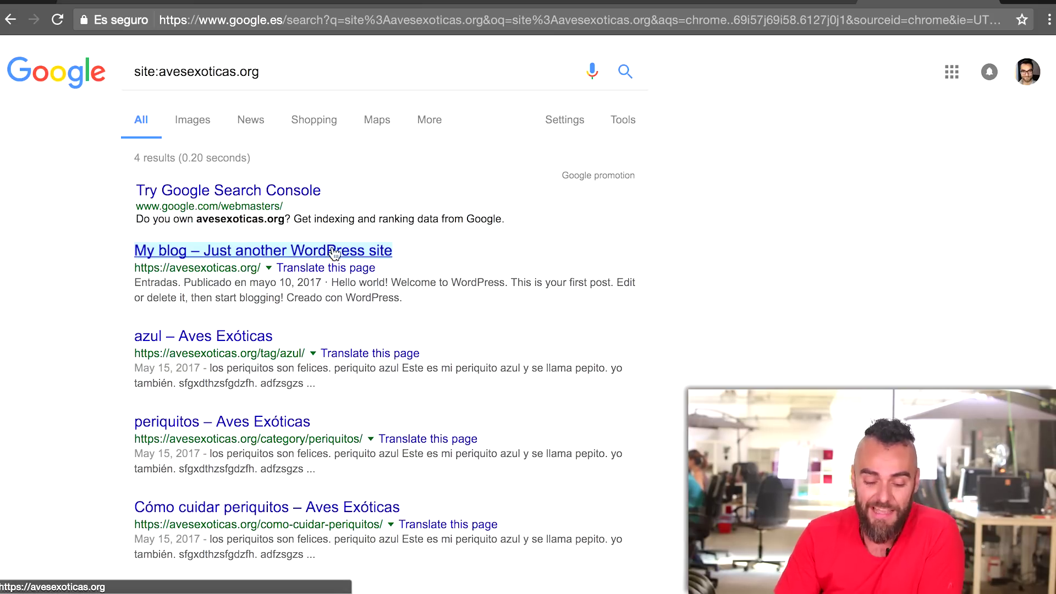
Step: Replace the homepage title template in the Yoast settings with "Aves Exóticas - Tu web especializada"
{"action": "left_click", "coordinate": [810, 1]}
{"action": "left_click", "coordinate": [392, 237]}
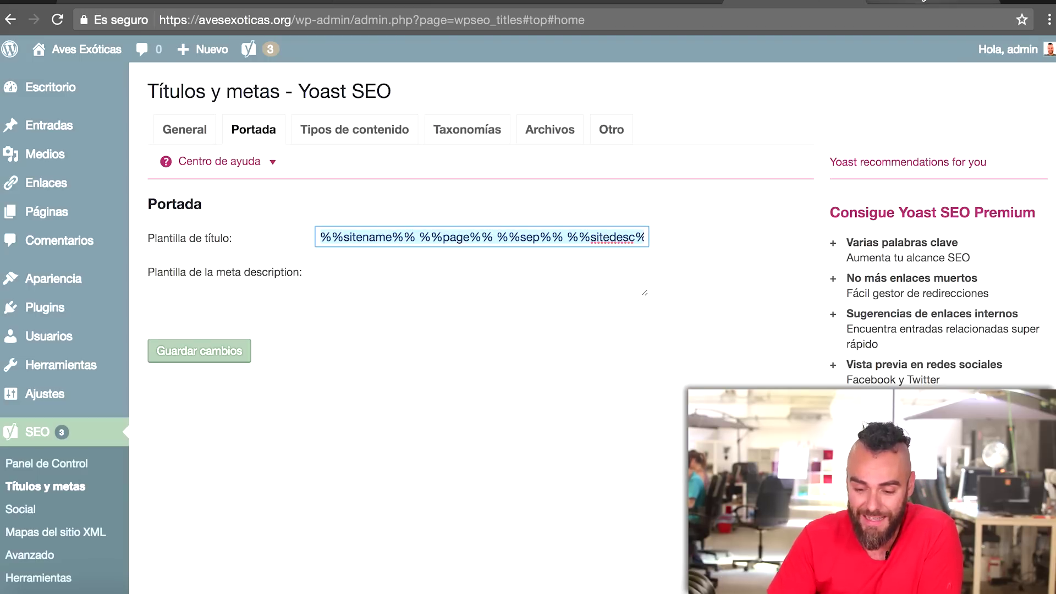
{"action": "left_click", "coordinate": [924, 2]}
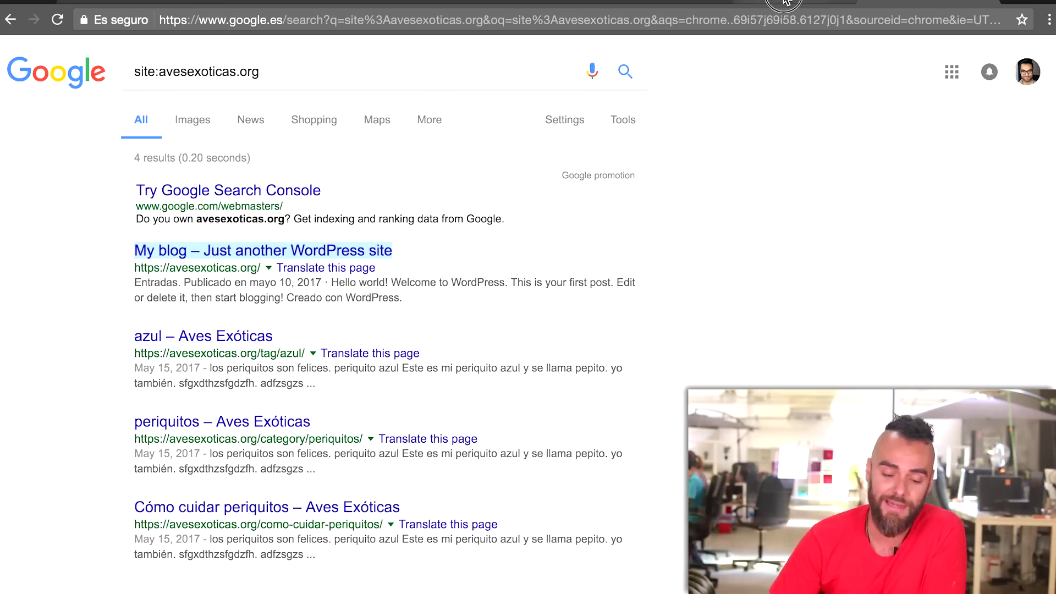
{"action": "left_click", "coordinate": [784, 2]}
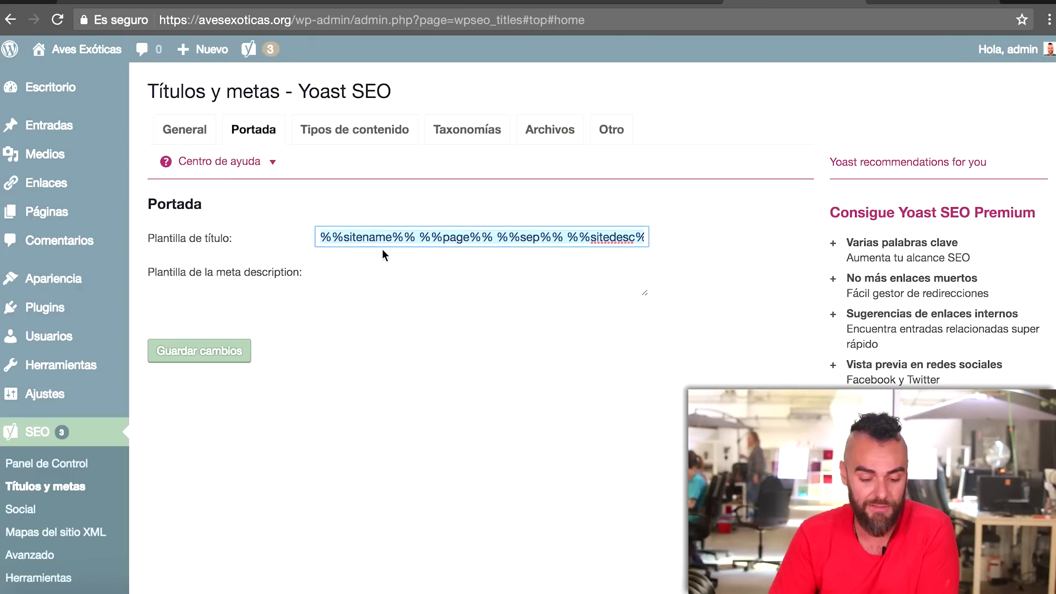
{"action": "type", "text": "A"}
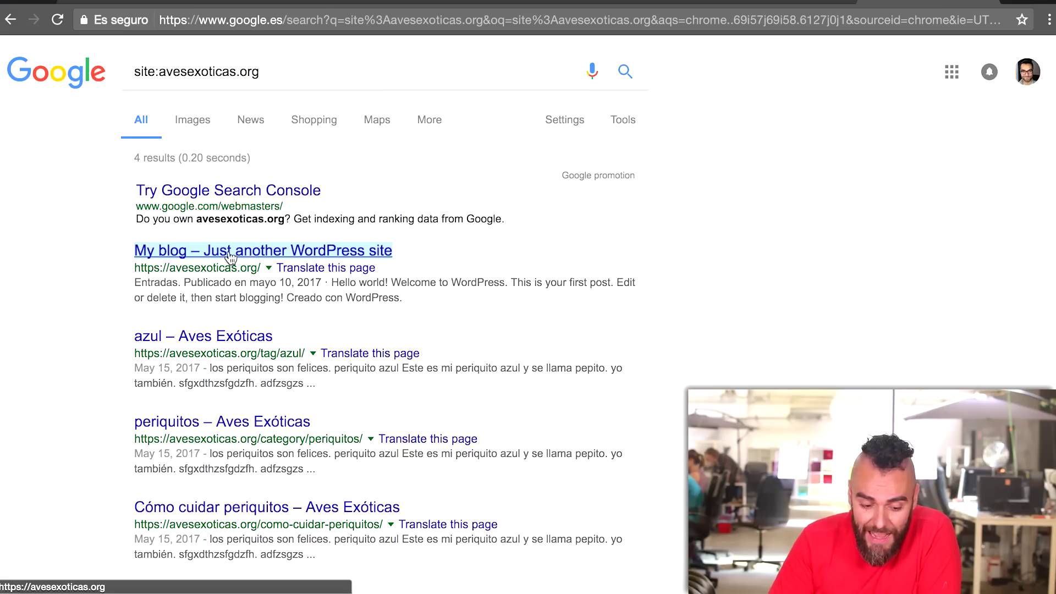
Step: Set the homepage meta description to "Bienvenido a nuestra página para amantes de las Aves Exóticas. Entre y descubre nuestra pasión!" and save
{"action": "left_click_drag", "start_coordinate": [131, 280], "coordinate": [399, 299]}
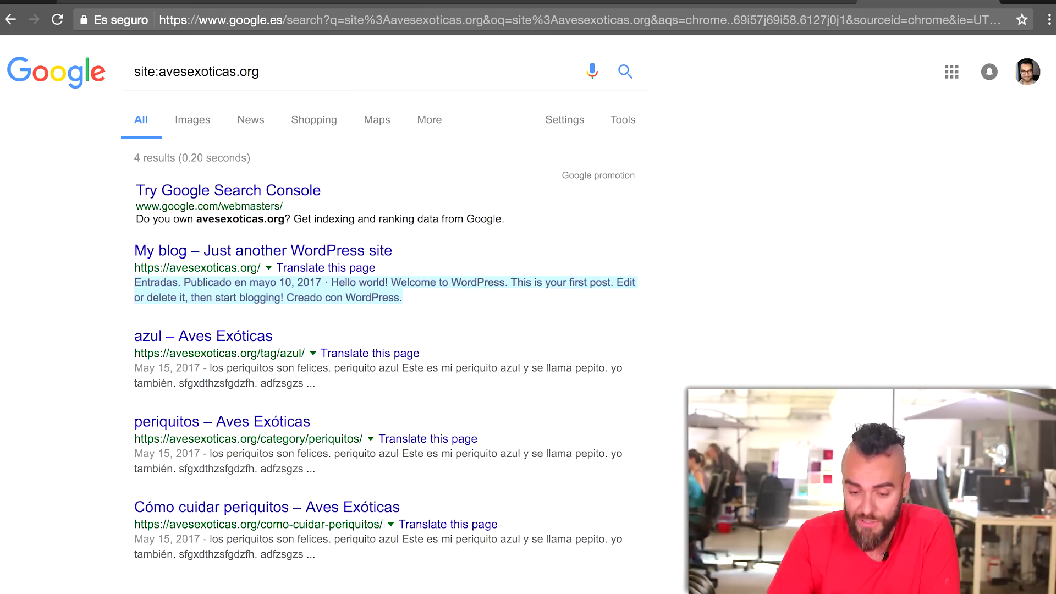
{"action": "left_click", "coordinate": [761, 1]}
{"action": "left_click", "coordinate": [356, 272]}
{"action": "type", "text": "Bienvenido a nuestra página para amantes de las Aves Exóticas. Entre y descubre nuestra pasión!"}
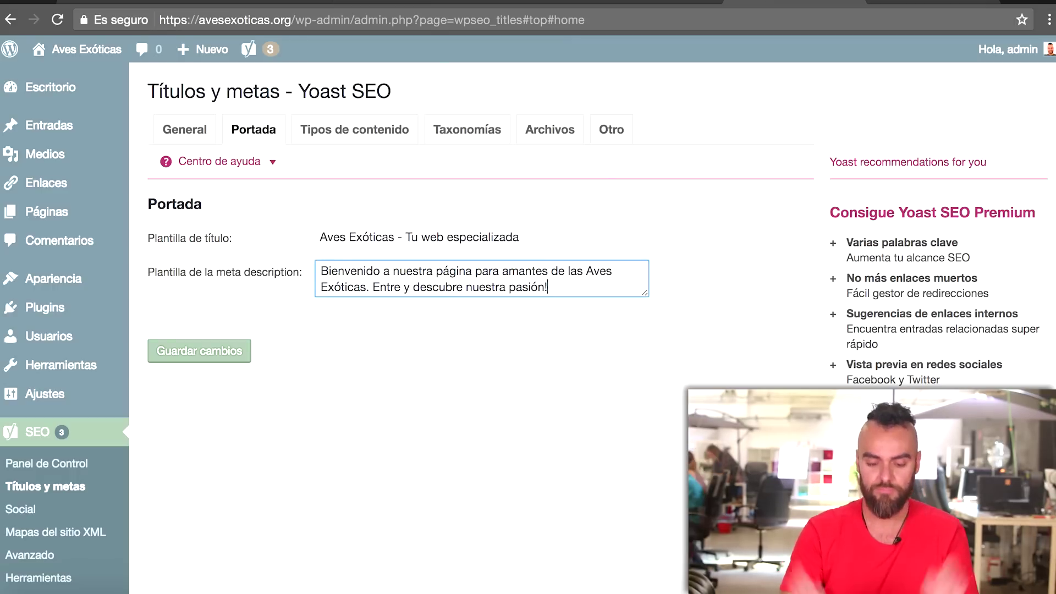
{"action": "left_click", "coordinate": [189, 350]}
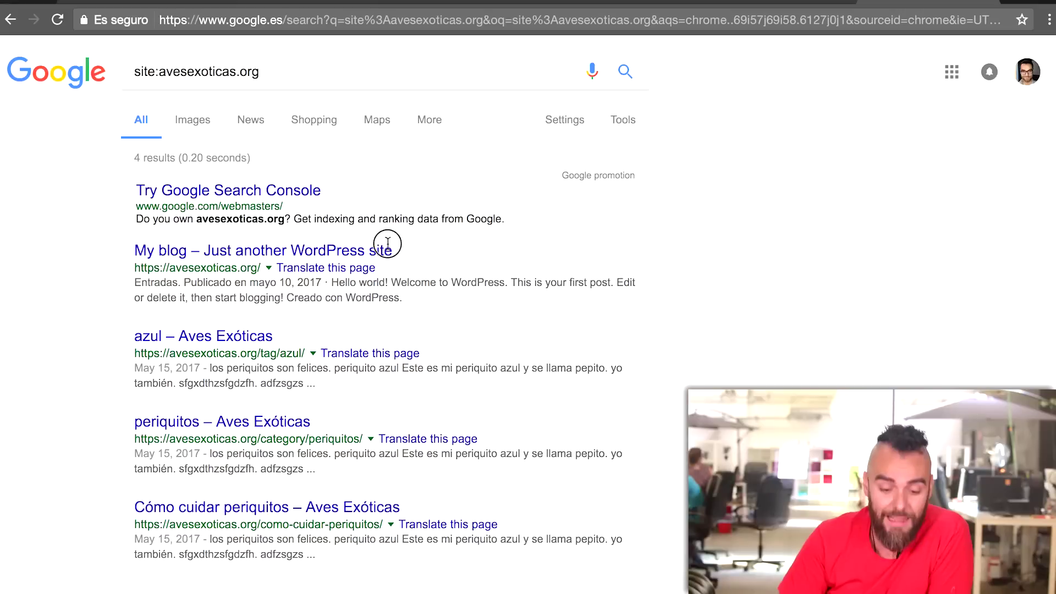
Step: Review the homepage's title and description in the Google results, and return to the Yoast titles settings
{"action": "left_click_drag", "start_coordinate": [391, 242], "coordinate": [233, 235]}
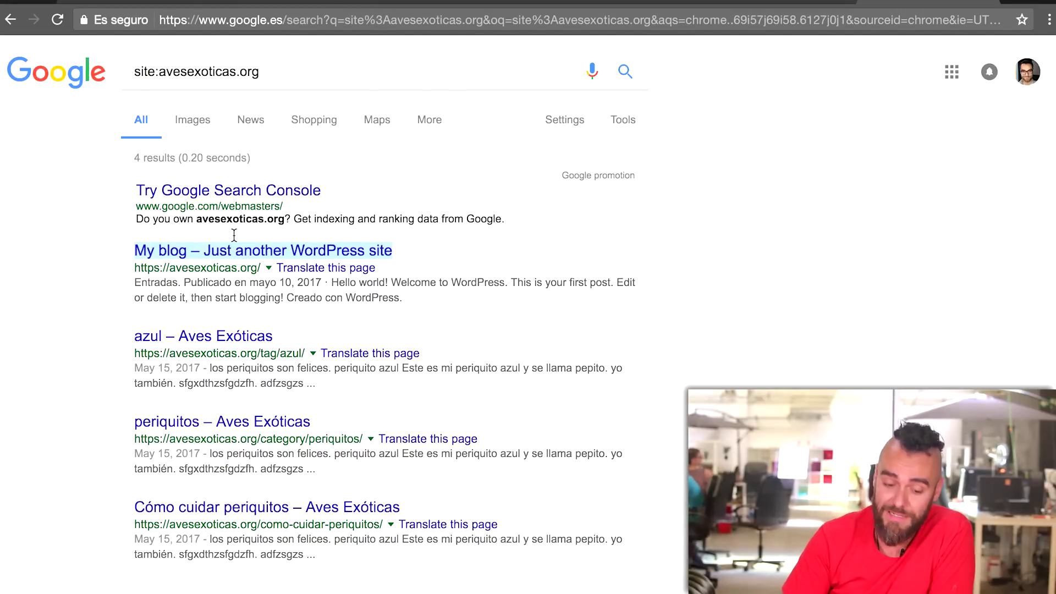
{"action": "left_click_drag", "start_coordinate": [140, 282], "coordinate": [377, 298]}
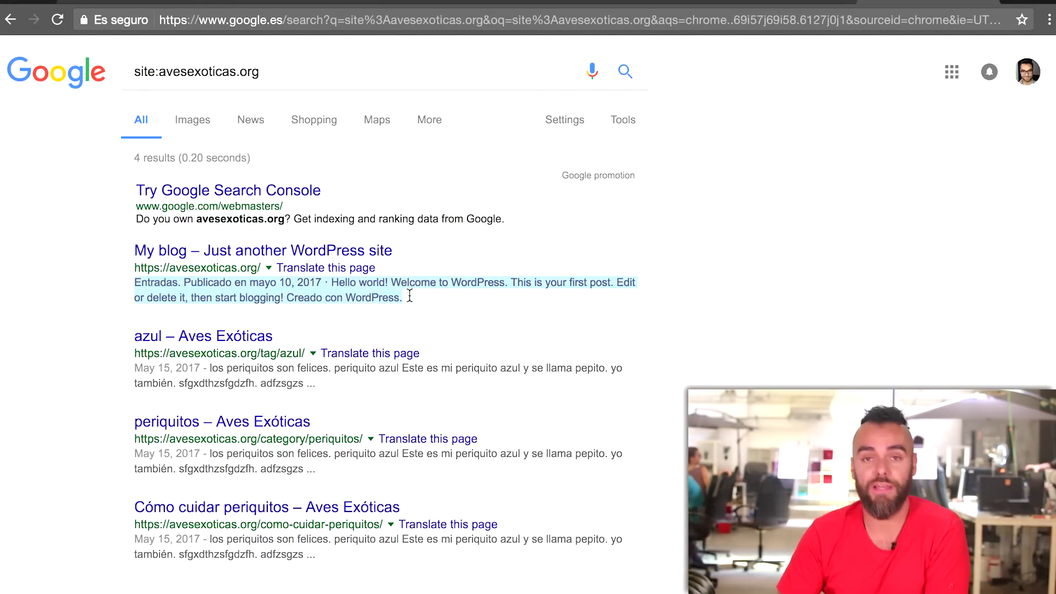
{"action": "left_click", "coordinate": [776, 2]}
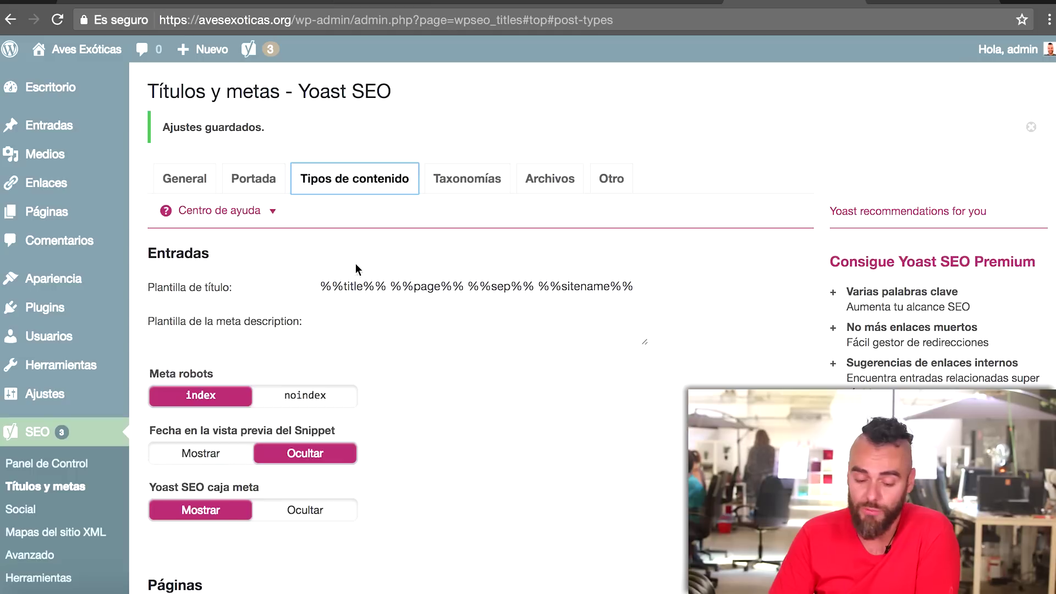
Step: Change the title template for posts (Entradas) to "%%title%% - Aves Exóticas"
{"action": "left_click_drag", "start_coordinate": [391, 282], "coordinate": [788, 323]}
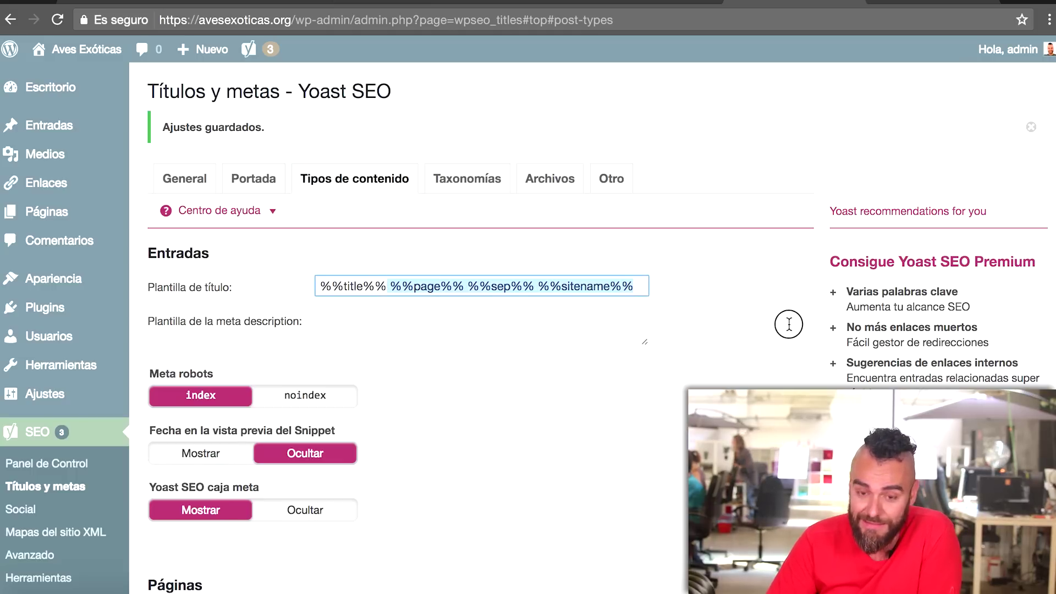
{"action": "key", "text": "BackSpace"}
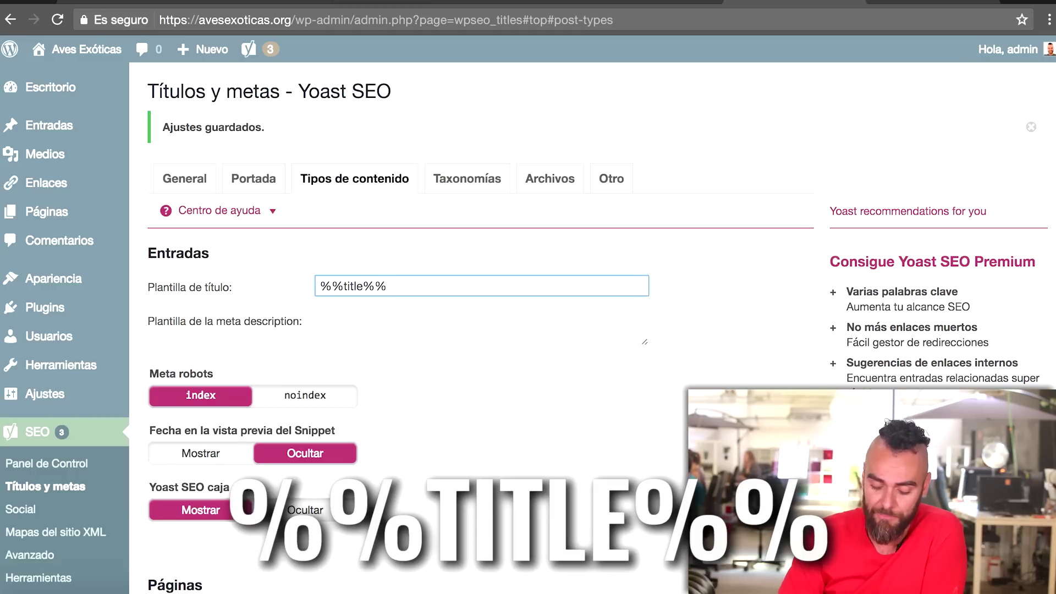
{"action": "type", "text": "- Aves Exóticas"}
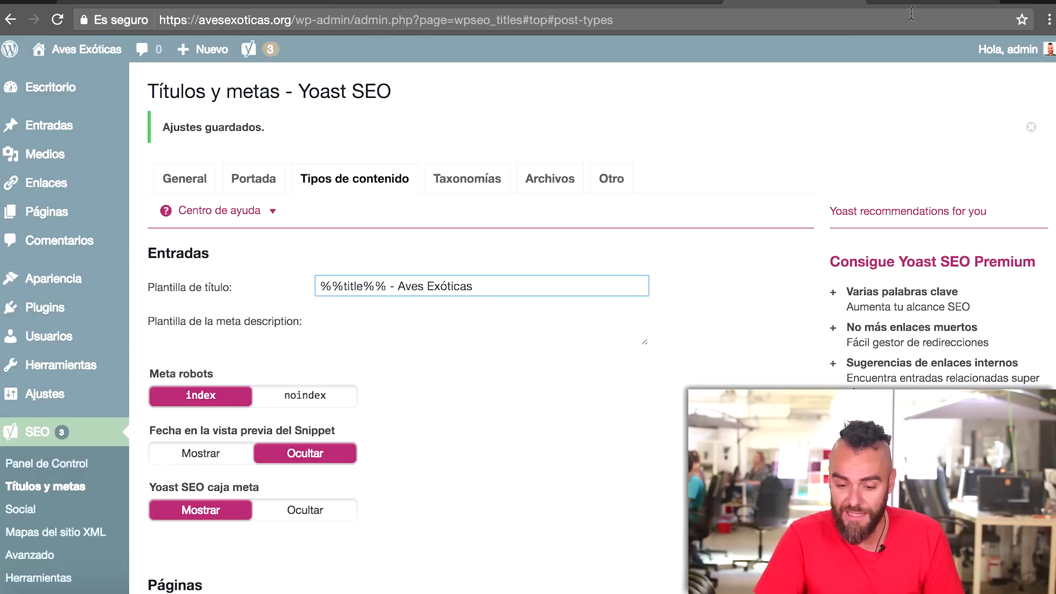
Step: Check the post's entry in the Google results, then set the posts' meta description template to %%excerpt%% with meta robots on index
{"action": "left_click", "coordinate": [928, 4]}
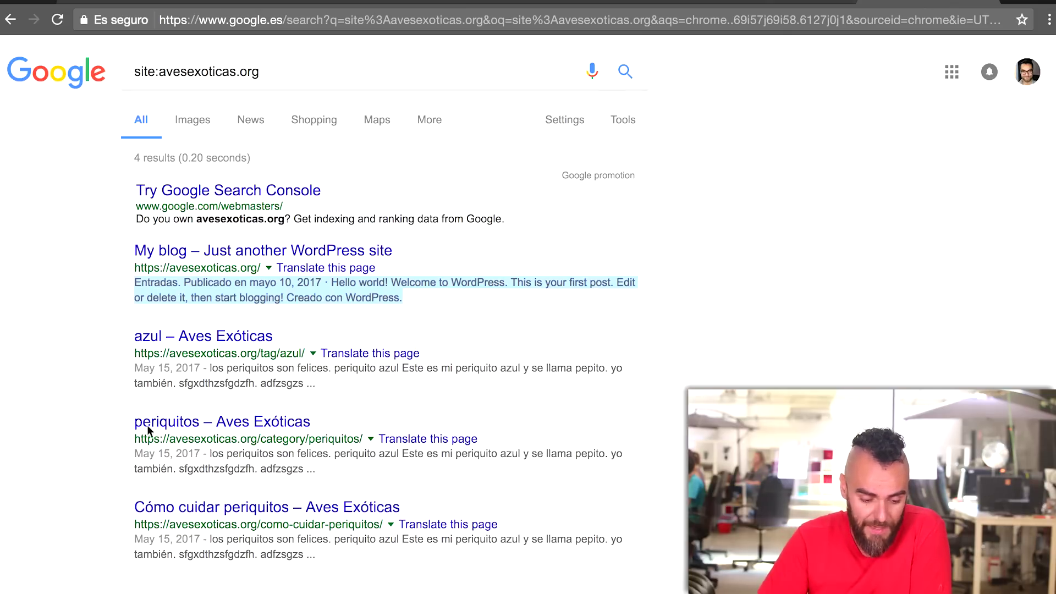
{"action": "left_click", "coordinate": [137, 505]}
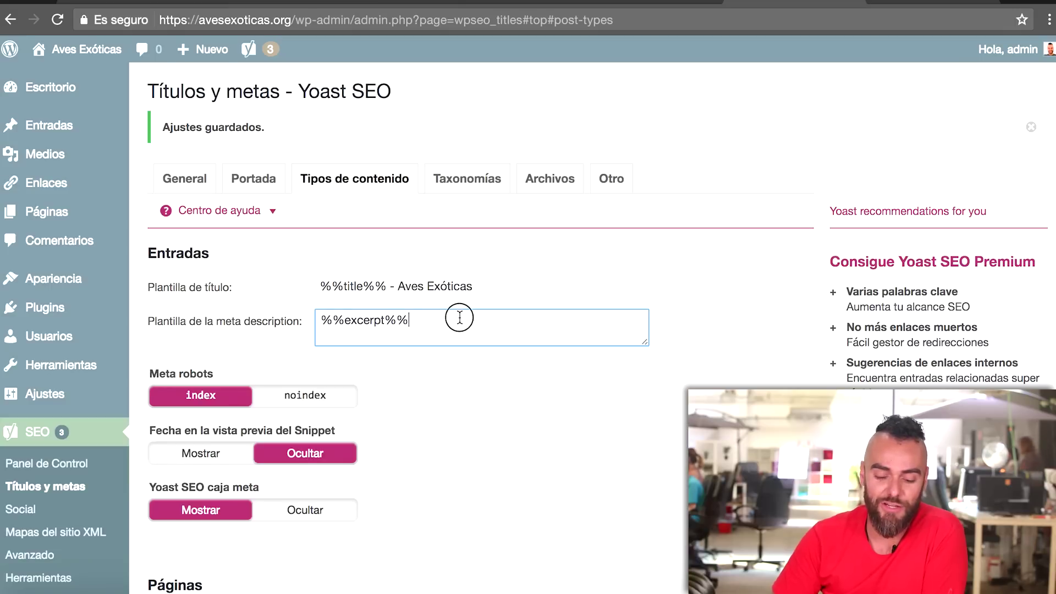
{"action": "left_click", "coordinate": [170, 398]}
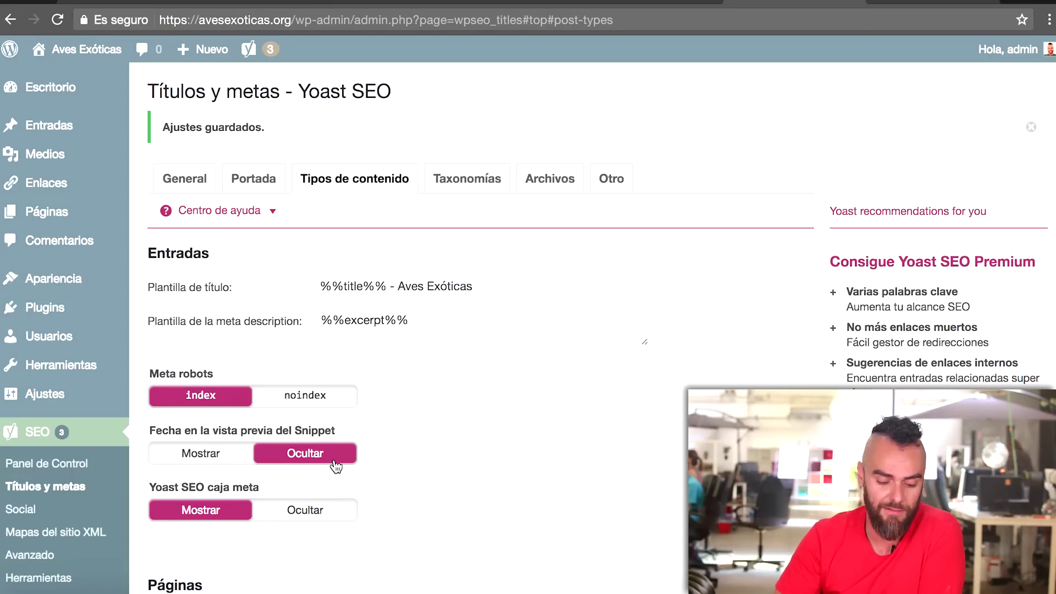
Step: Copy the posts' title template to the pages' (Páginas) title template, and shorten both templates to %%title%%
{"action": "scroll", "coordinate": [335, 466], "scroll_direction": "down", "scroll_amount": 1}
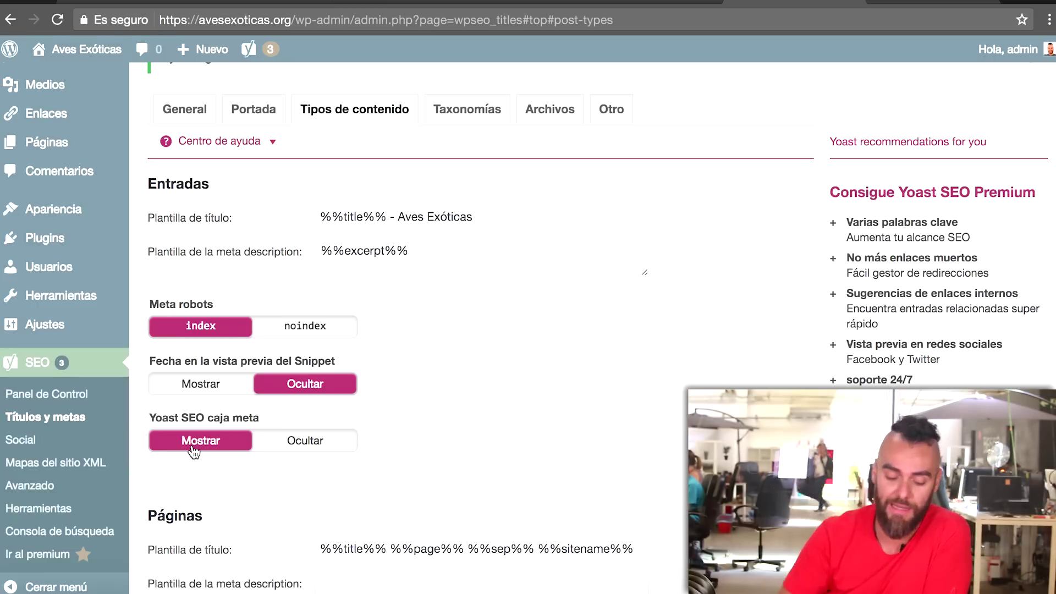
{"action": "scroll", "coordinate": [233, 481], "scroll_direction": "down", "scroll_amount": 1}
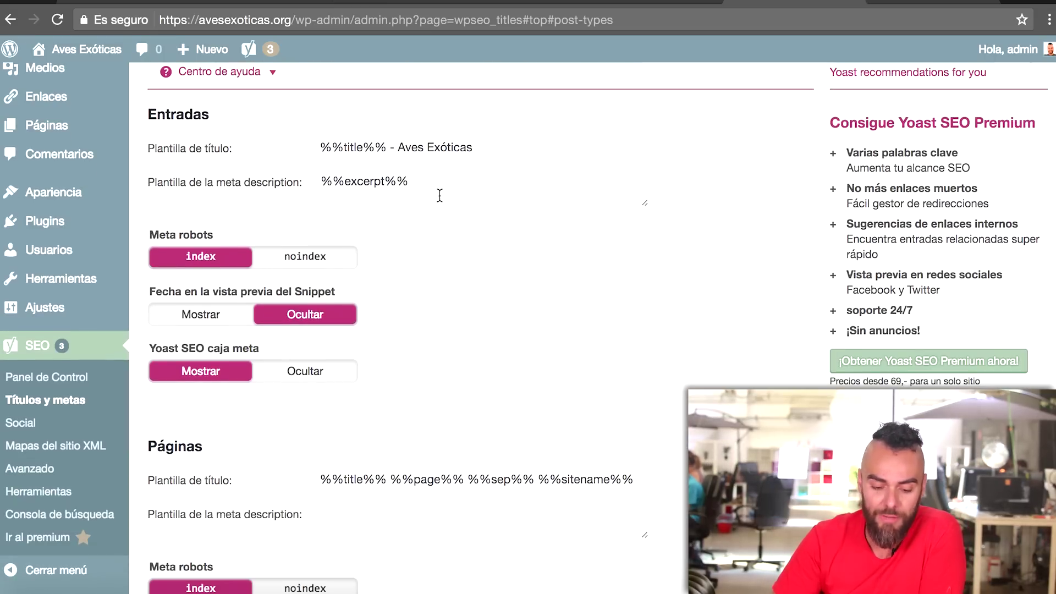
{"action": "left_click_drag", "start_coordinate": [484, 147], "coordinate": [305, 152]}
{"action": "key", "text": "ctrl+c"}
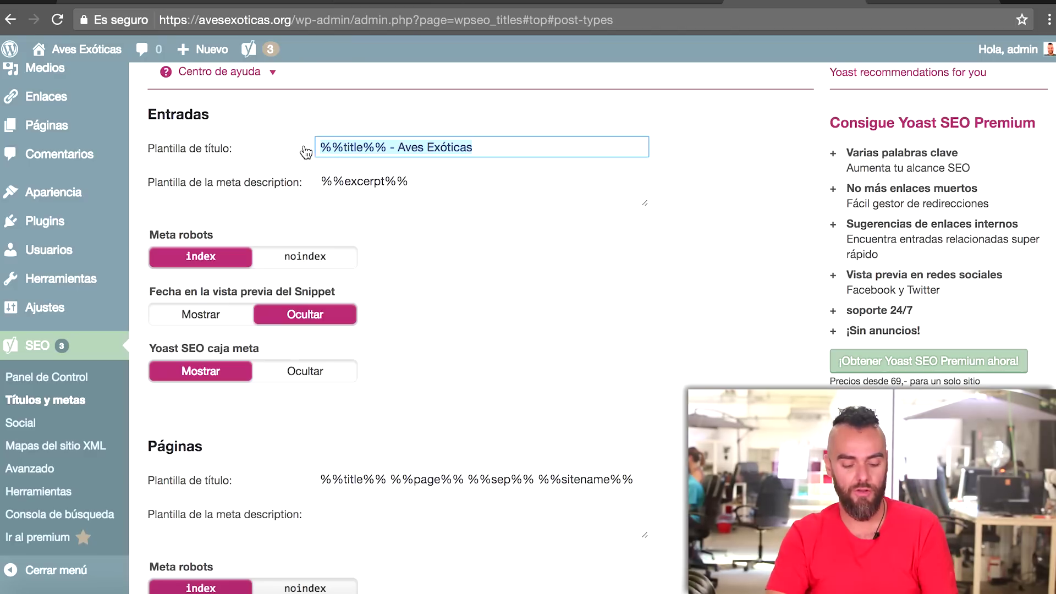
{"action": "triple_click", "coordinate": [407, 476]}
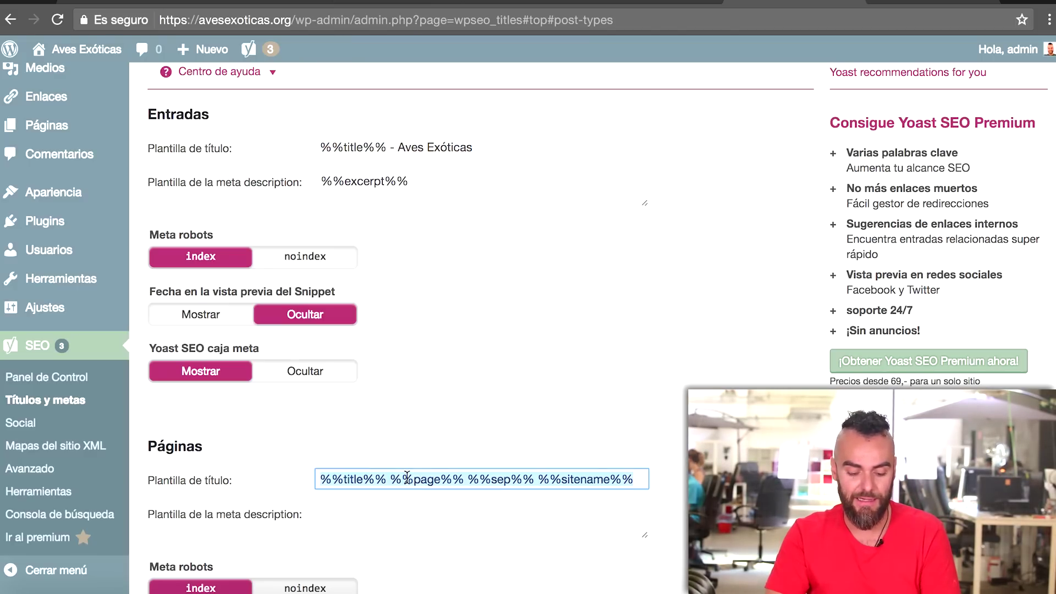
{"action": "key", "text": "ctrl+v"}
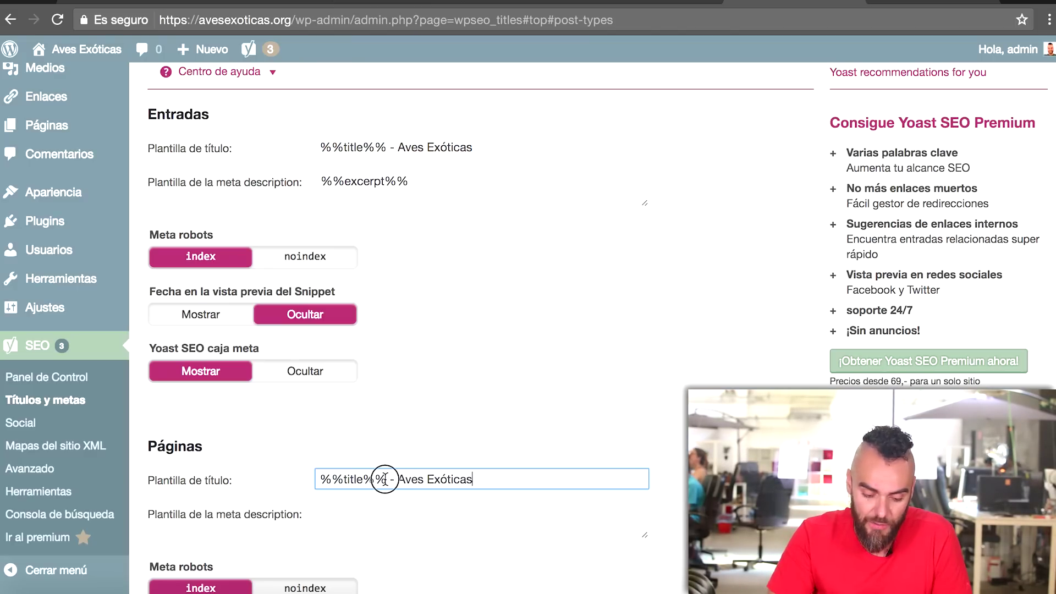
{"action": "left_click_drag", "start_coordinate": [385, 478], "coordinate": [514, 480]}
{"action": "left_click_drag", "start_coordinate": [388, 147], "coordinate": [513, 157]}
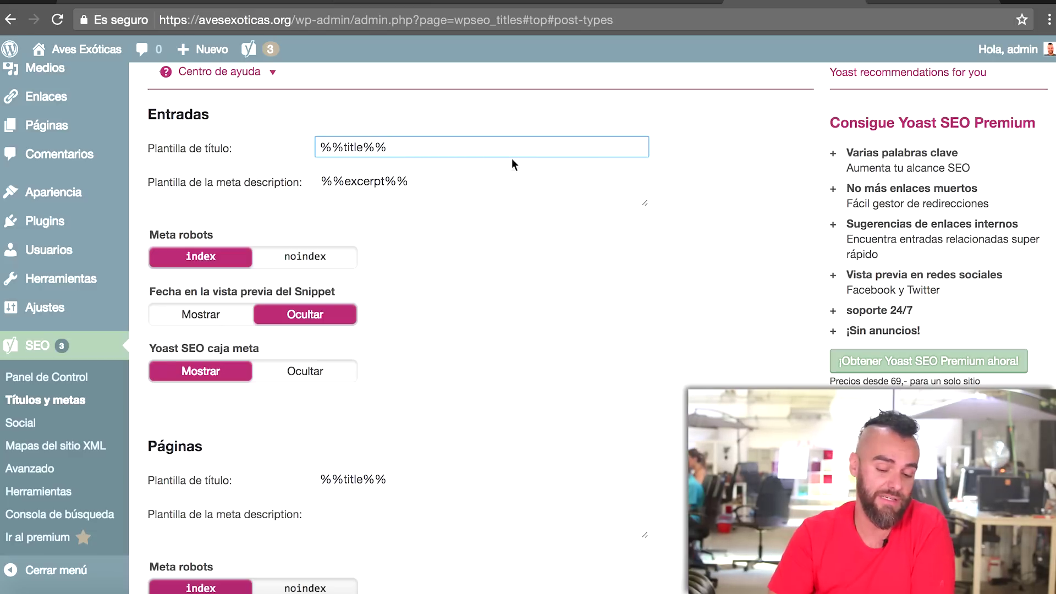
Step: Look over the site's Google results, and copy the posts' %%excerpt%% meta description template into the one for pages (Páginas)
{"action": "left_click", "coordinate": [924, 5]}
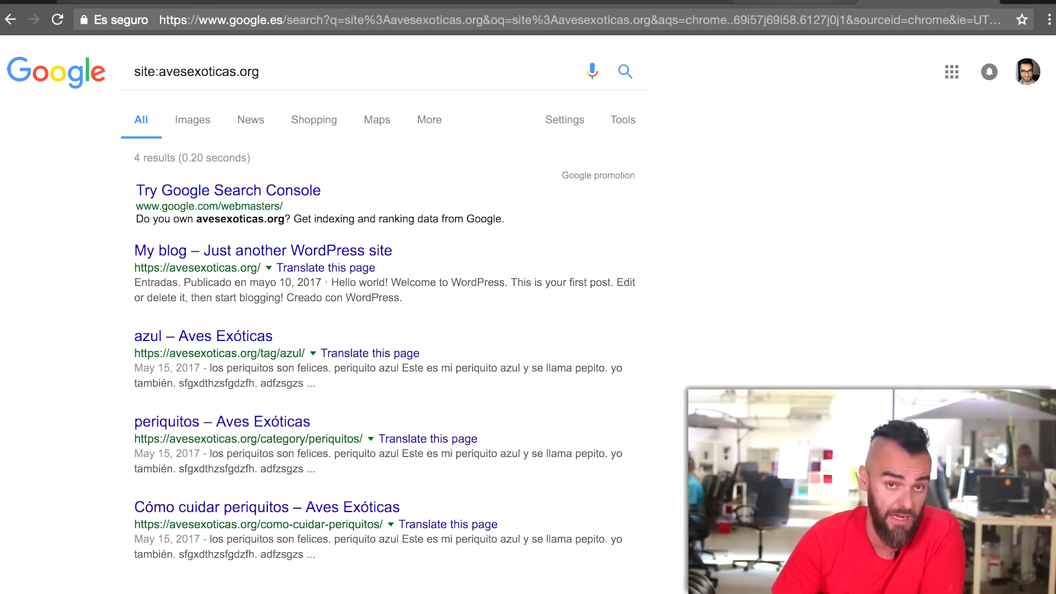
{"action": "left_click", "coordinate": [799, 3]}
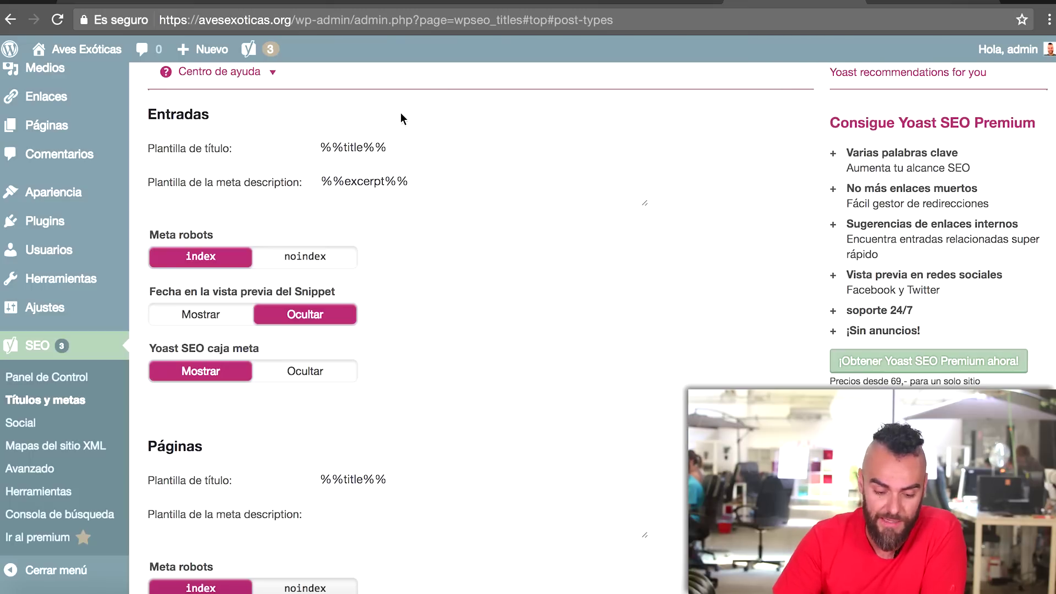
{"action": "triple_click", "coordinate": [357, 186]}
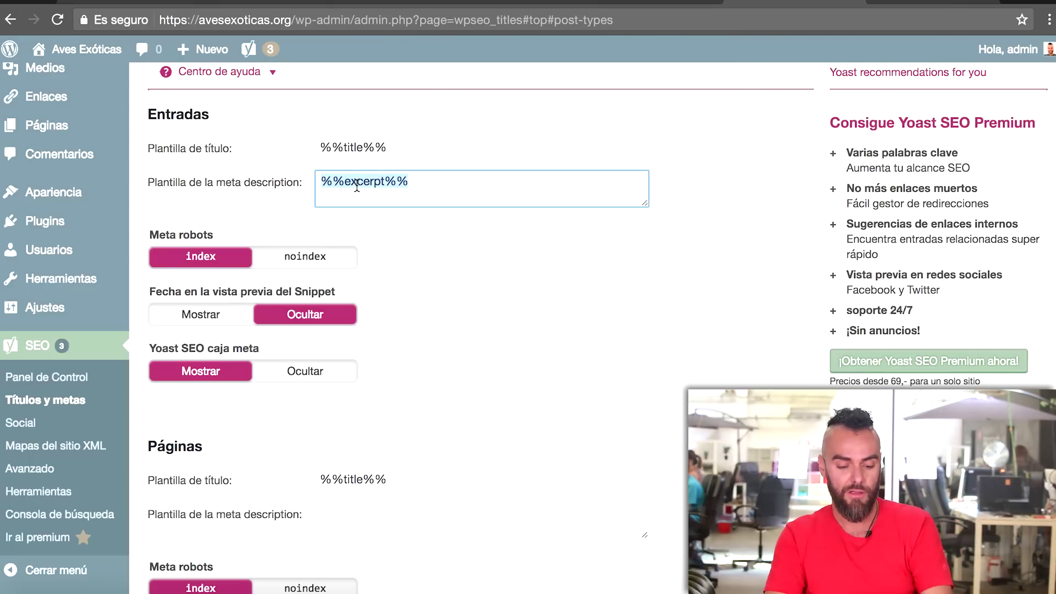
{"action": "left_click", "coordinate": [347, 518]}
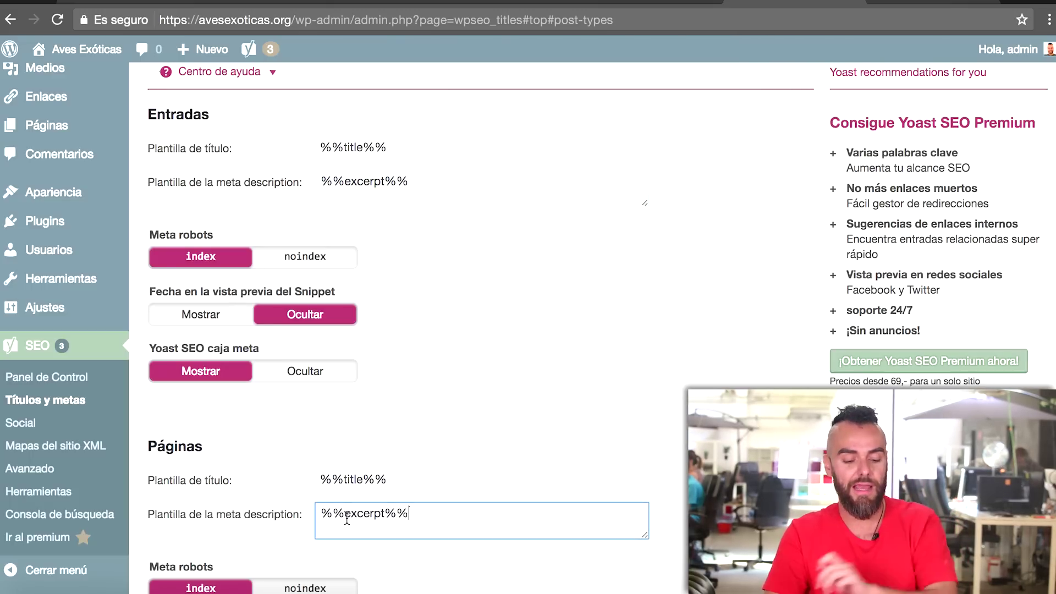
{"action": "scroll", "coordinate": [487, 385], "scroll_direction": "down", "scroll_amount": 3}
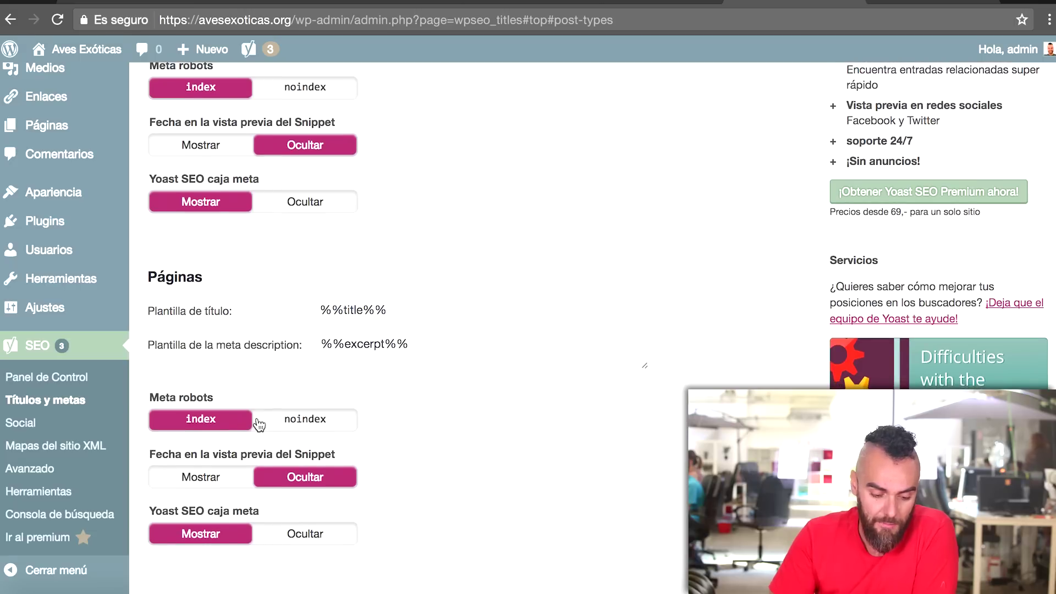
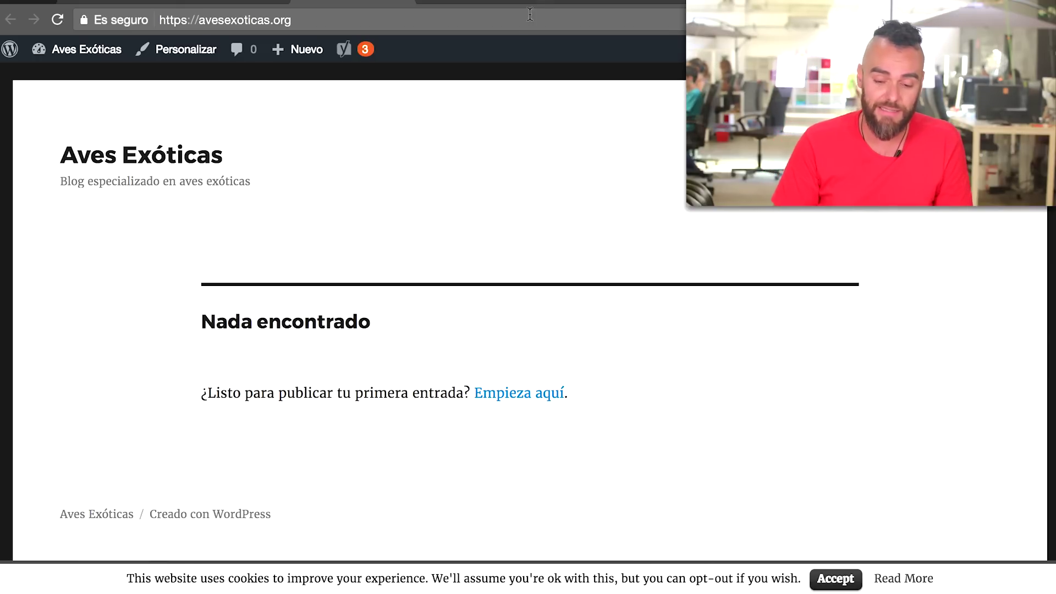
Step: Return to the site's WordPress administration, list the installed plugins and open the Cookie Law Info settings
{"action": "left_click", "coordinate": [130, 1]}
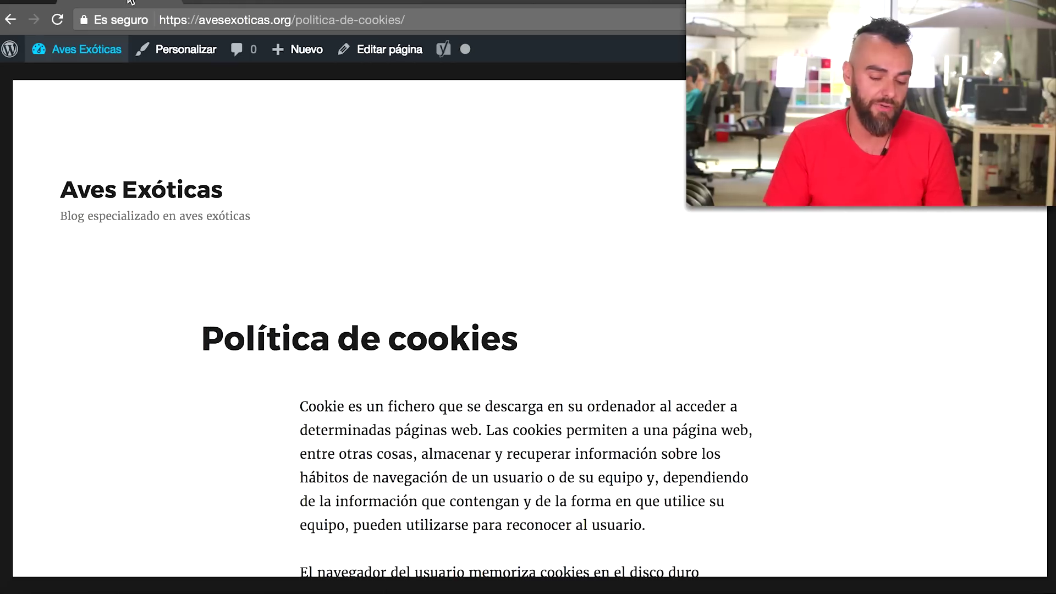
{"action": "left_click", "coordinate": [209, 2]}
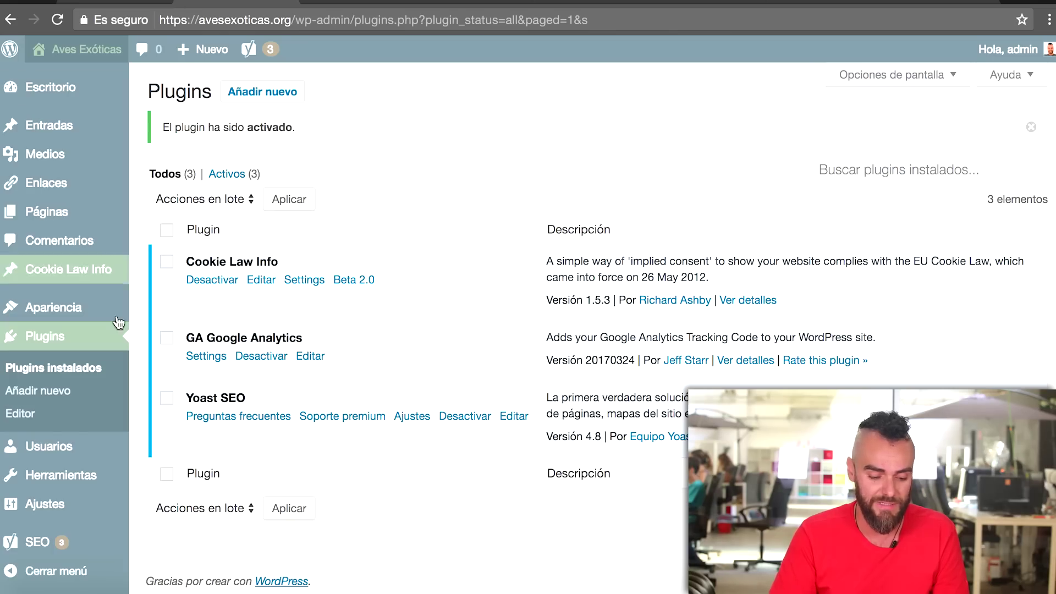
{"action": "left_click", "coordinate": [87, 349]}
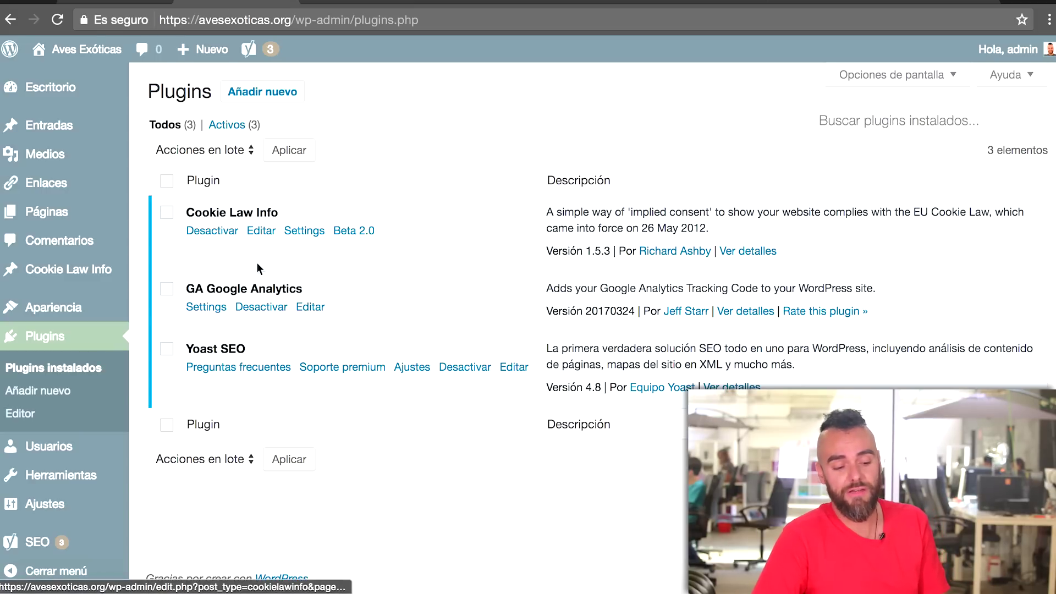
{"action": "mouse_move", "coordinate": [51, 269]}
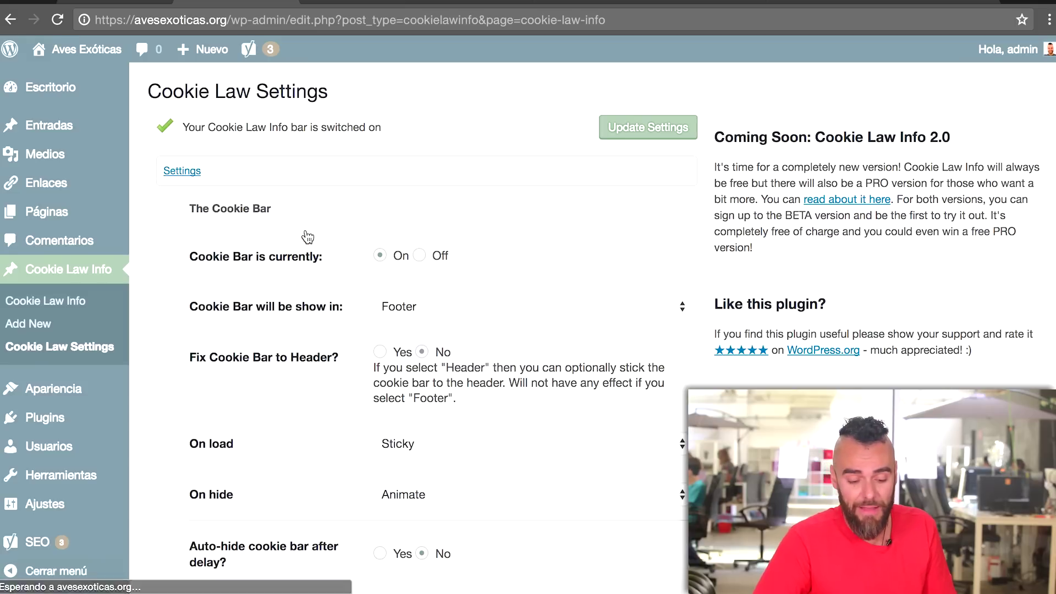
Step: Change the cookie bar message to "Esta página tiene cookies, ¿las aceptas?." in front of the [cookie_button] and [cookie_link] shortcodes
{"action": "scroll", "coordinate": [390, 358], "scroll_direction": "down", "scroll_amount": 4}
{"action": "scroll", "coordinate": [390, 364], "scroll_direction": "down", "scroll_amount": 8}
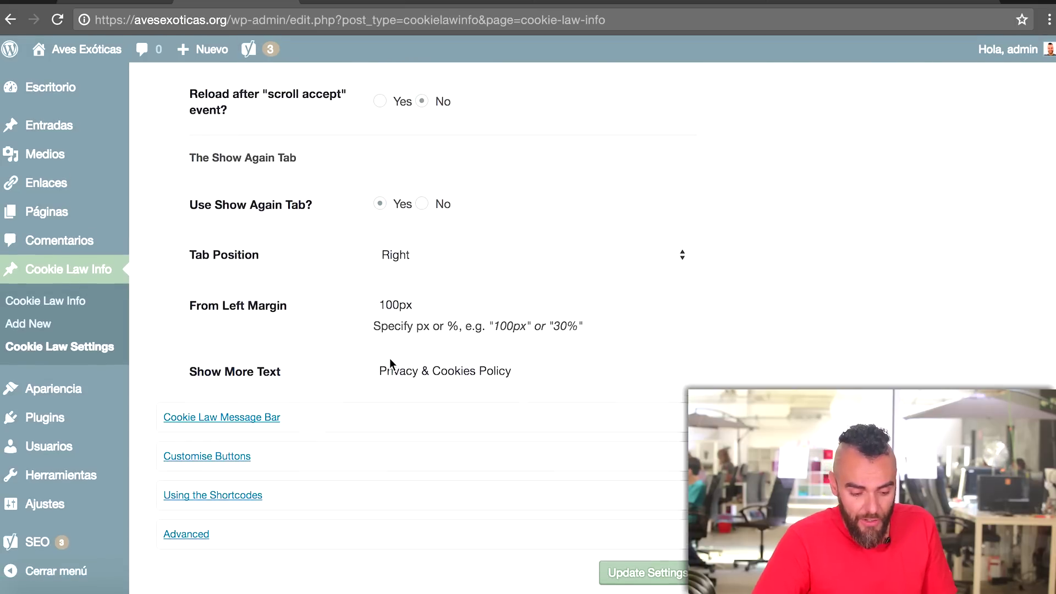
{"action": "left_click", "coordinate": [241, 419]}
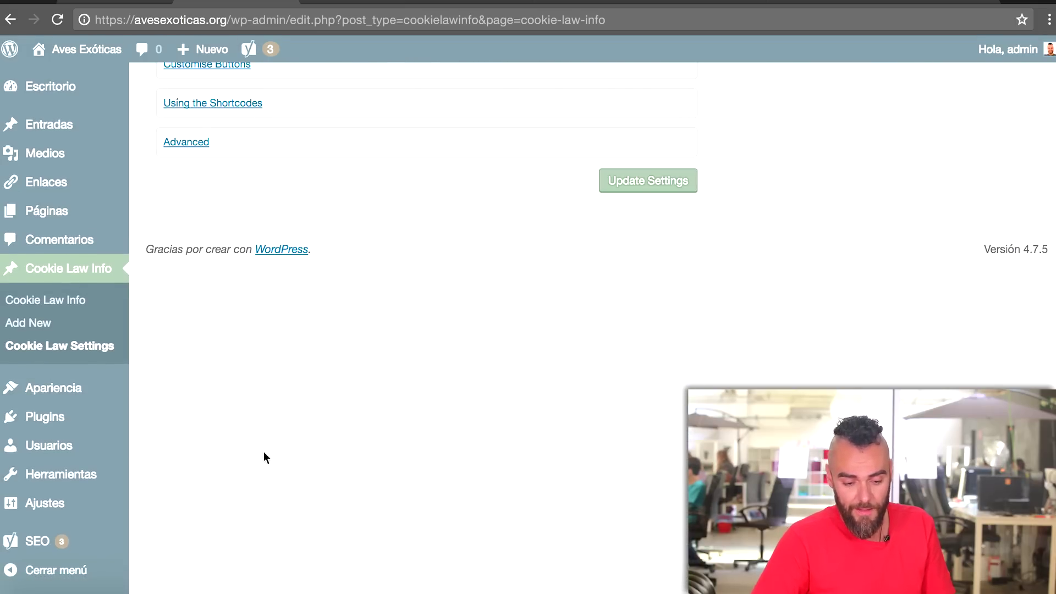
{"action": "left_click_drag", "start_coordinate": [424, 207], "coordinate": [372, 170]}
{"action": "type", "text": "E"}
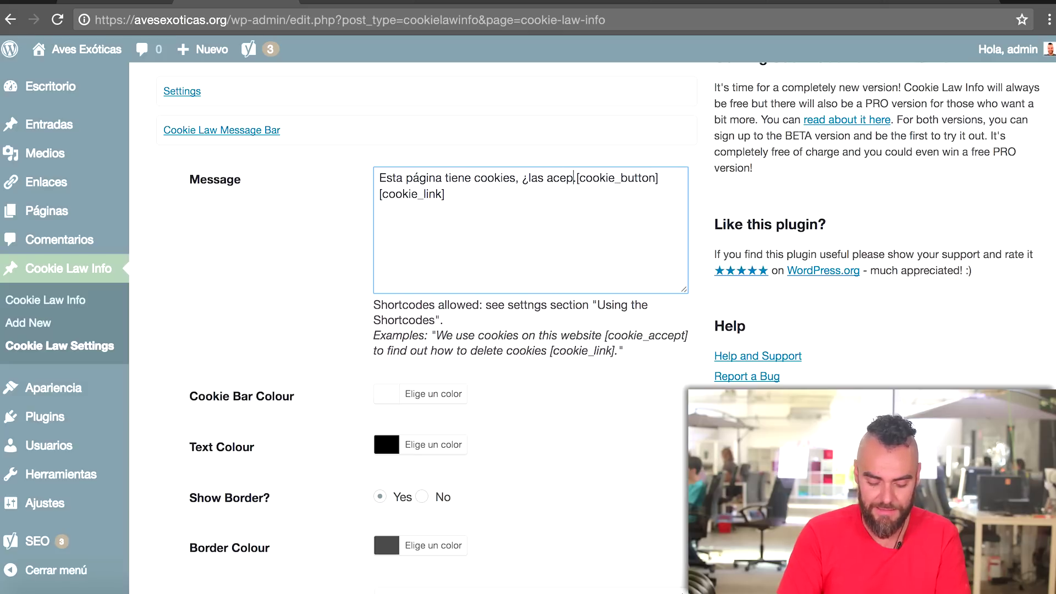
{"action": "scroll", "coordinate": [254, 349], "scroll_direction": "up", "scroll_amount": 2}
{"action": "scroll", "coordinate": [254, 349], "scroll_direction": "down", "scroll_amount": 8}
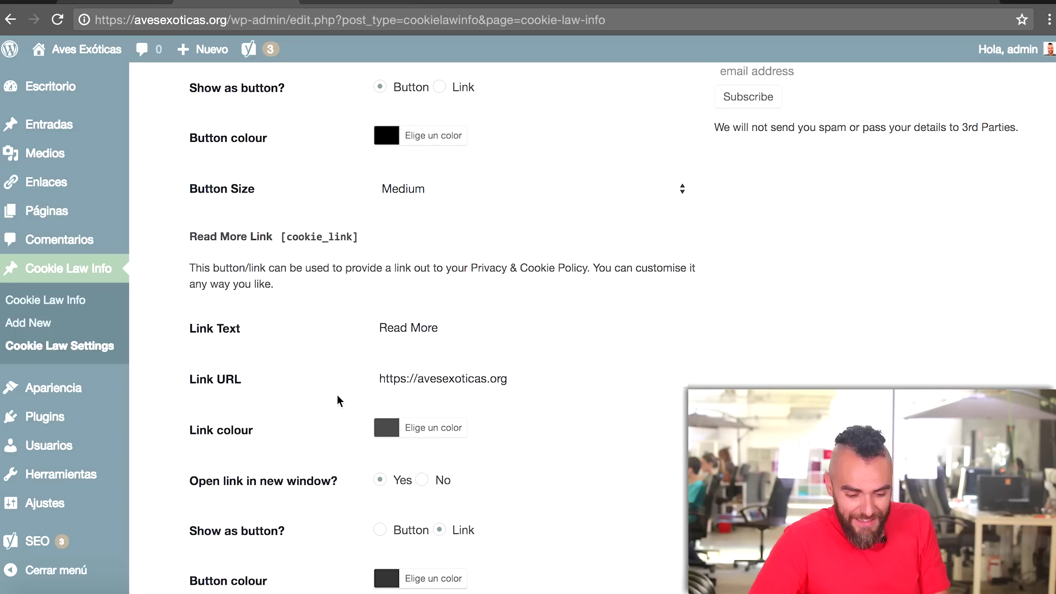
{"action": "scroll", "coordinate": [357, 398], "scroll_direction": "down", "scroll_amount": 1}
{"action": "scroll", "coordinate": [339, 401], "scroll_direction": "down", "scroll_amount": 1}
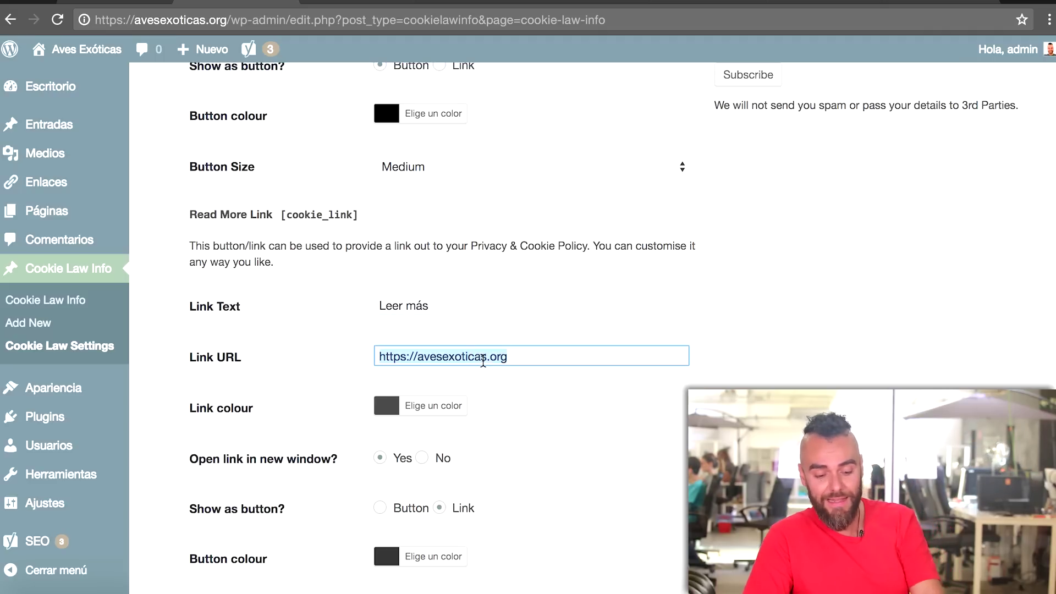
{"action": "type", "text": "https://avesexoticas.org/politica-de-cookies/"}
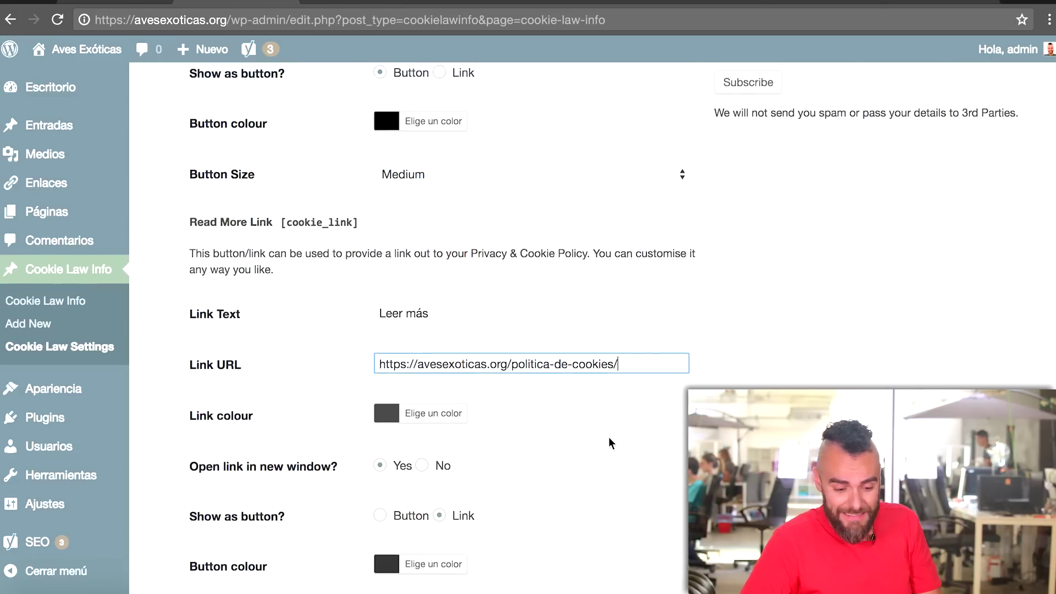
Step: Save the cookie settings and reload the site's homepage to check the cookie bar
{"action": "scroll", "coordinate": [342, 307], "scroll_direction": "up", "scroll_amount": 9}
{"action": "scroll", "coordinate": [342, 306], "scroll_direction": "down", "scroll_amount": 13}
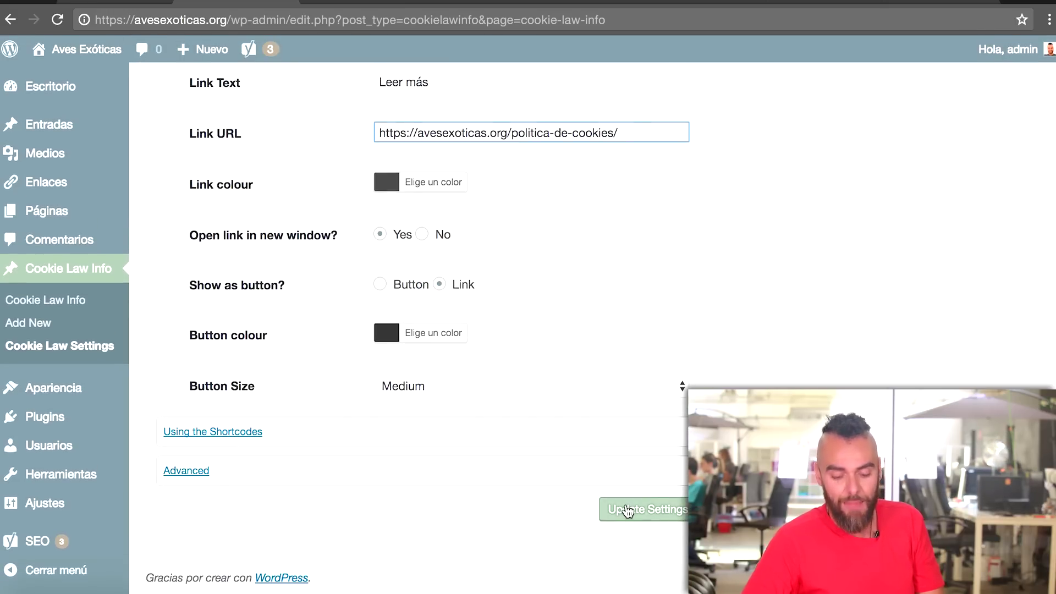
{"action": "left_click", "coordinate": [627, 508]}
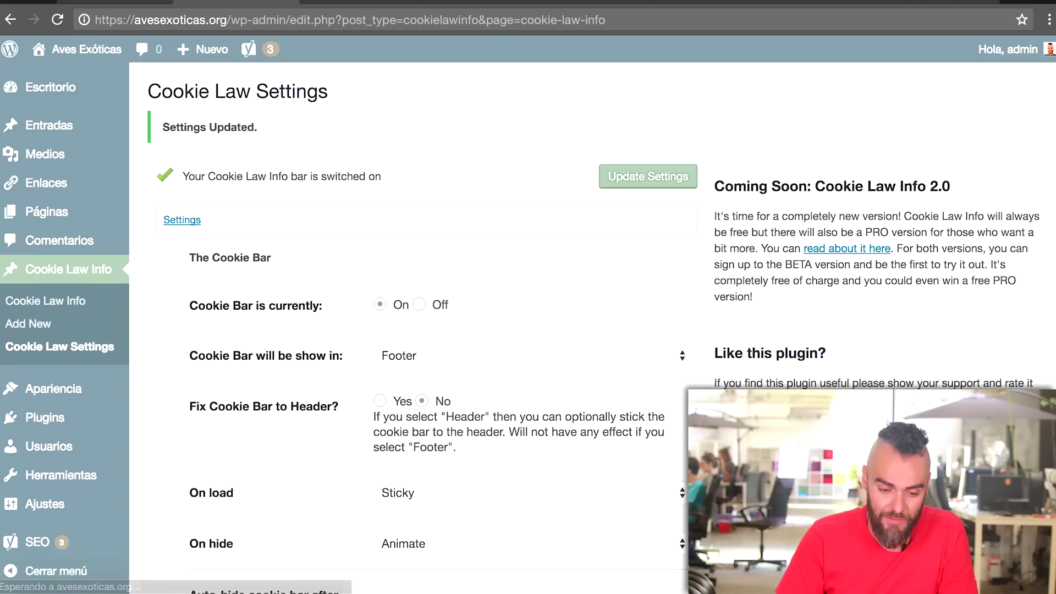
{"action": "left_click", "coordinate": [341, 3]}
{"action": "left_click", "coordinate": [58, 20]}
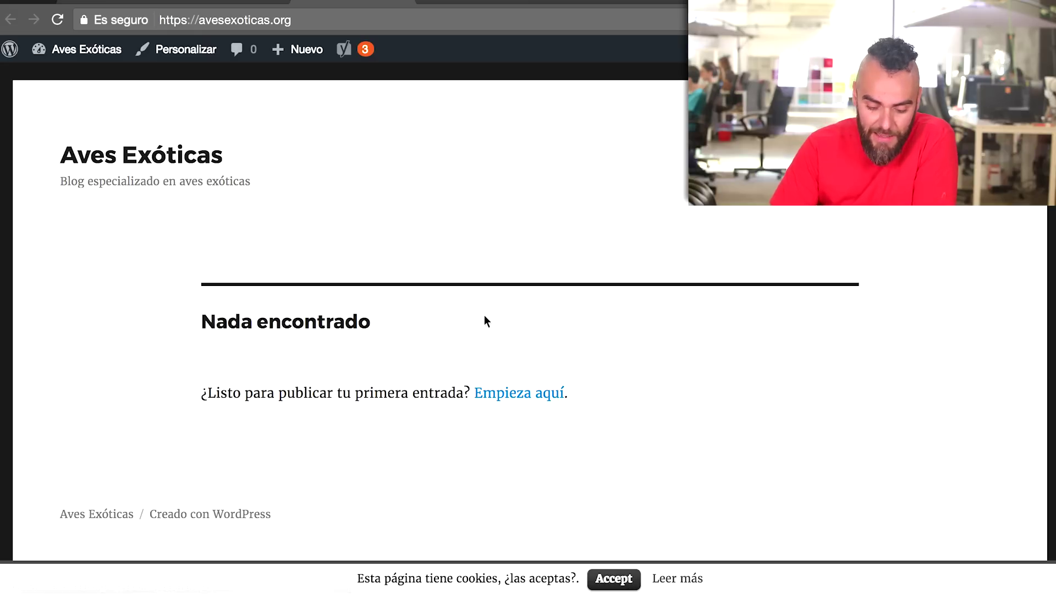
Step: Change the cookie bar's main button text to "OK", save it, and accept the cookies on the homepage
{"action": "left_click", "coordinate": [227, 5]}
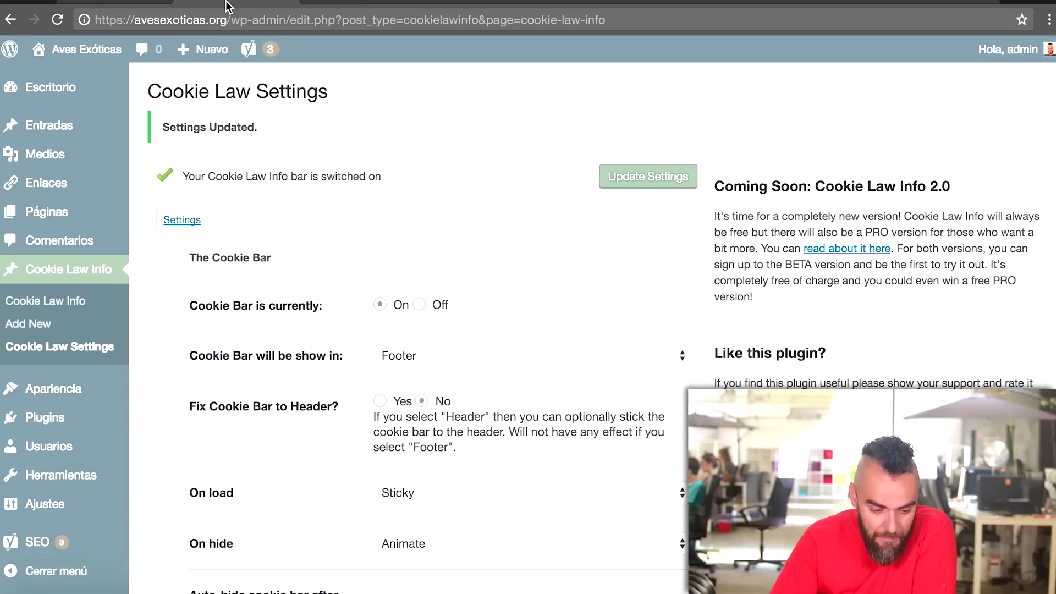
{"action": "scroll", "coordinate": [336, 263], "scroll_direction": "down", "scroll_amount": 6}
{"action": "scroll", "coordinate": [337, 262], "scroll_direction": "down", "scroll_amount": 7}
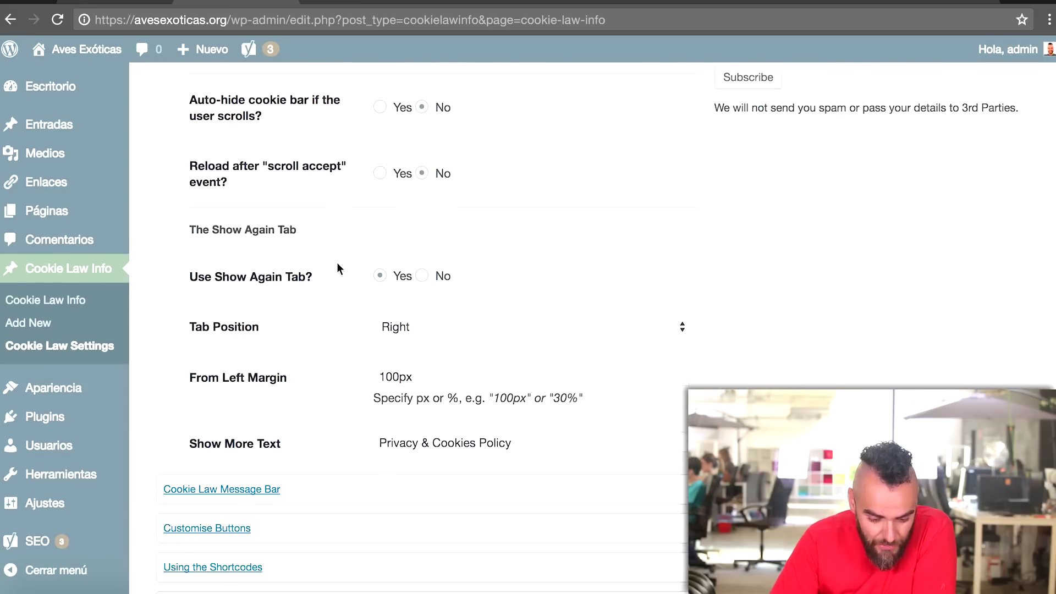
{"action": "left_click", "coordinate": [242, 457]}
{"action": "scroll", "coordinate": [445, 453], "scroll_direction": "down", "scroll_amount": 5}
{"action": "scroll", "coordinate": [445, 454], "scroll_direction": "up", "scroll_amount": 7}
{"action": "scroll", "coordinate": [446, 459], "scroll_direction": "up", "scroll_amount": 3}
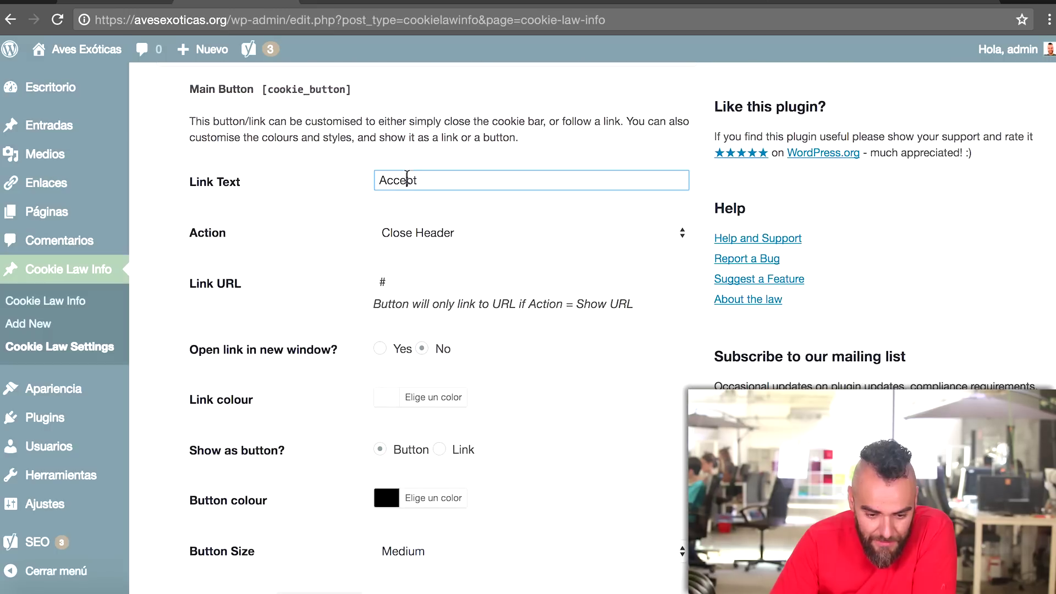
{"action": "type", "text": "OK"}
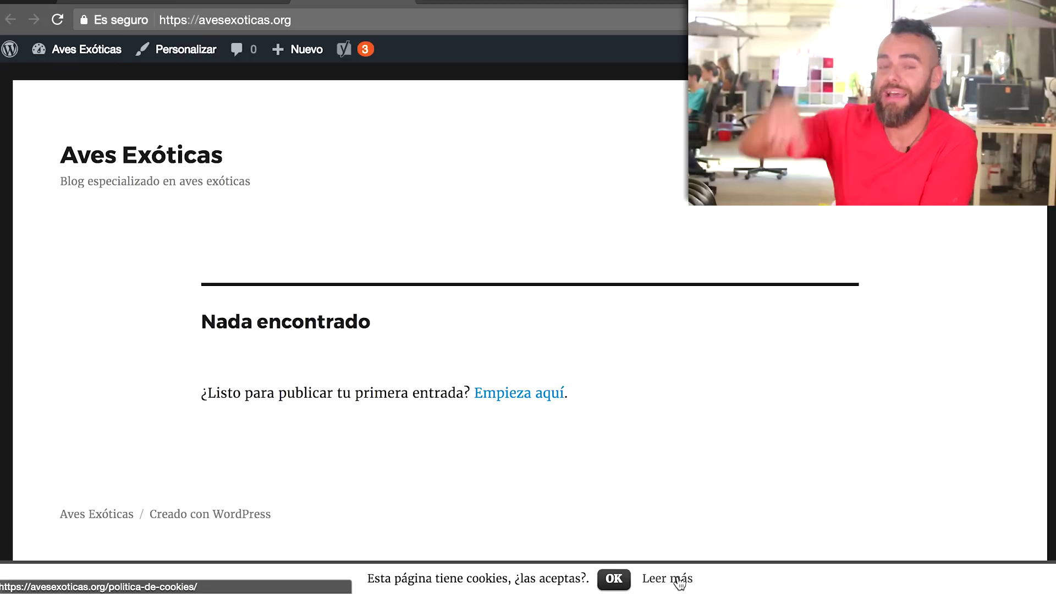
{"action": "left_click", "coordinate": [615, 579]}
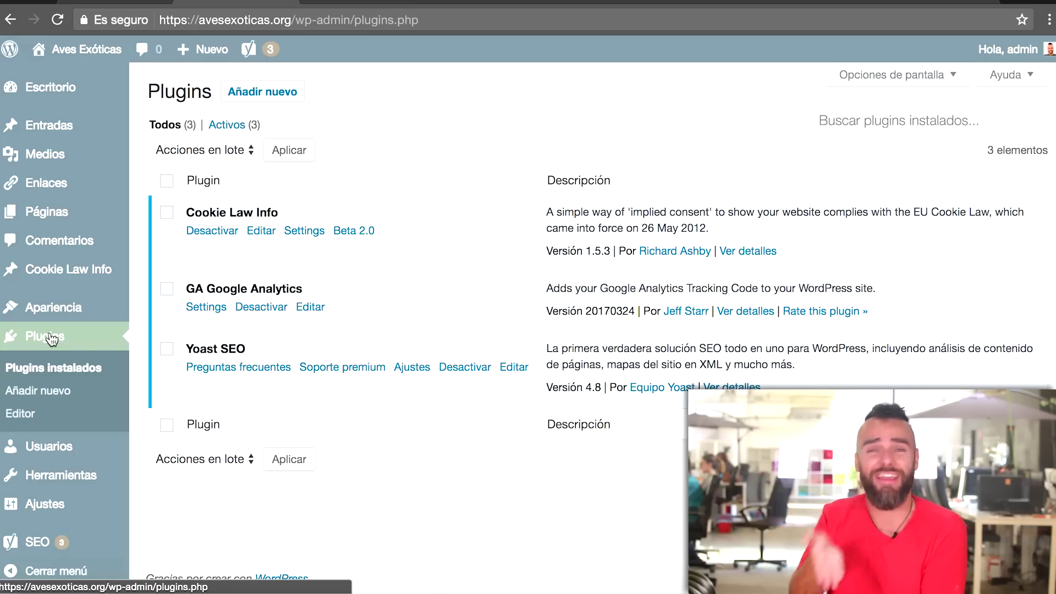
Step: Add and activate the Contact Form 7 plugin, and copy the shortcode of the form Formulario de contacto 1
{"action": "left_click", "coordinate": [267, 90]}
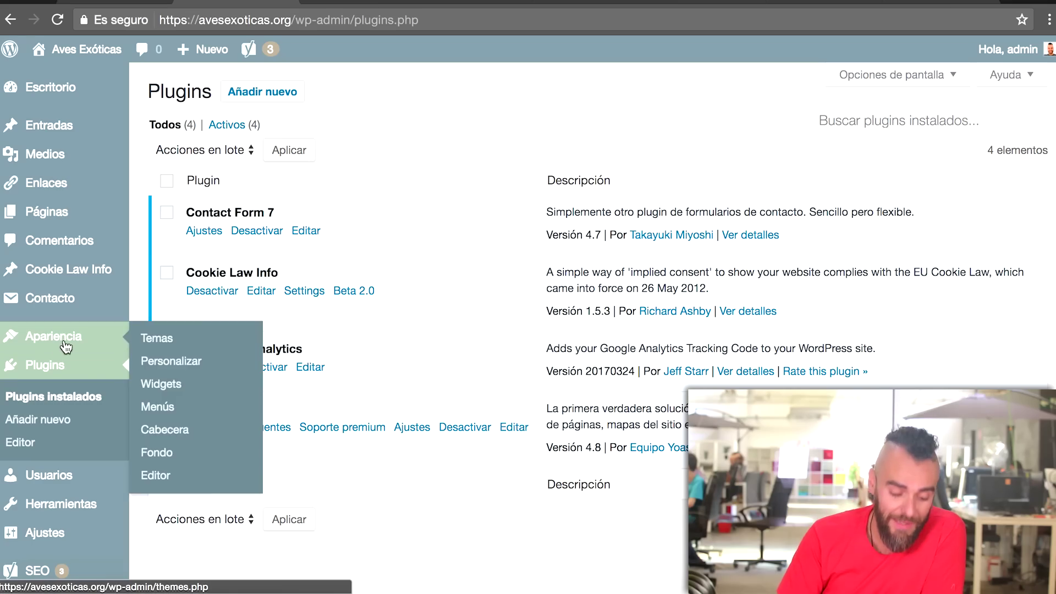
{"action": "mouse_move", "coordinate": [66, 301]}
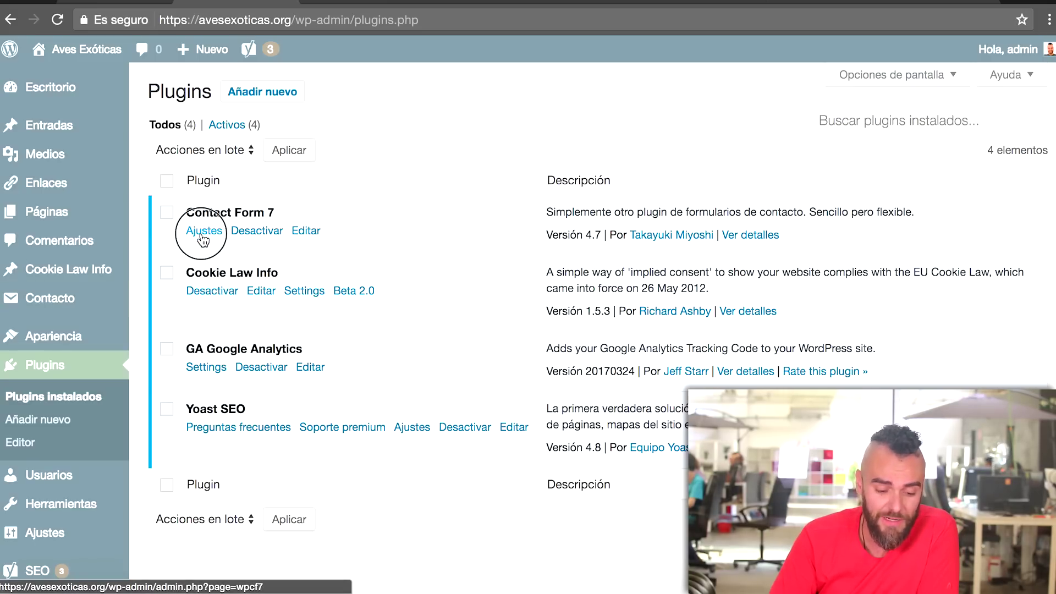
{"action": "left_click", "coordinate": [641, 460]}
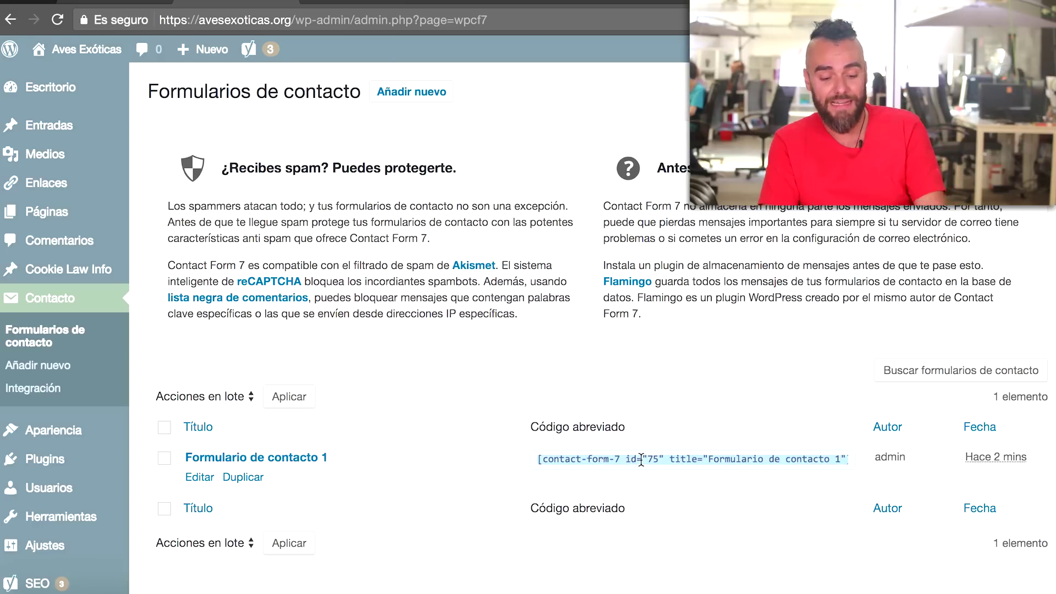
Step: Create a page titled "Contacto" with the contact form shortcode and the line "¡Hola amigo! ¿Hablamos?" above it
{"action": "mouse_move", "coordinate": [219, 58]}
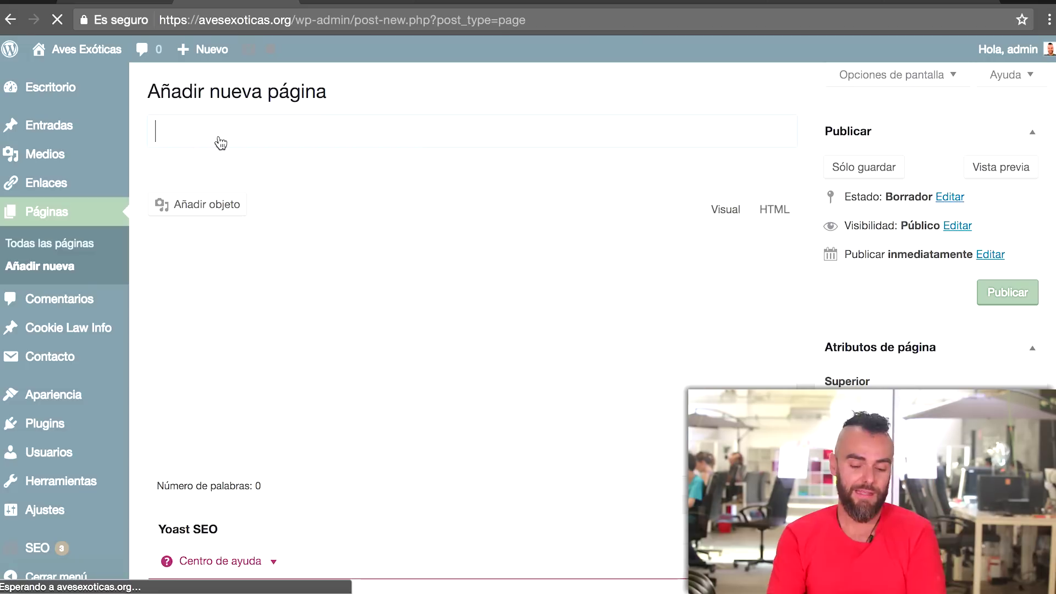
{"action": "type", "text": "cont"}
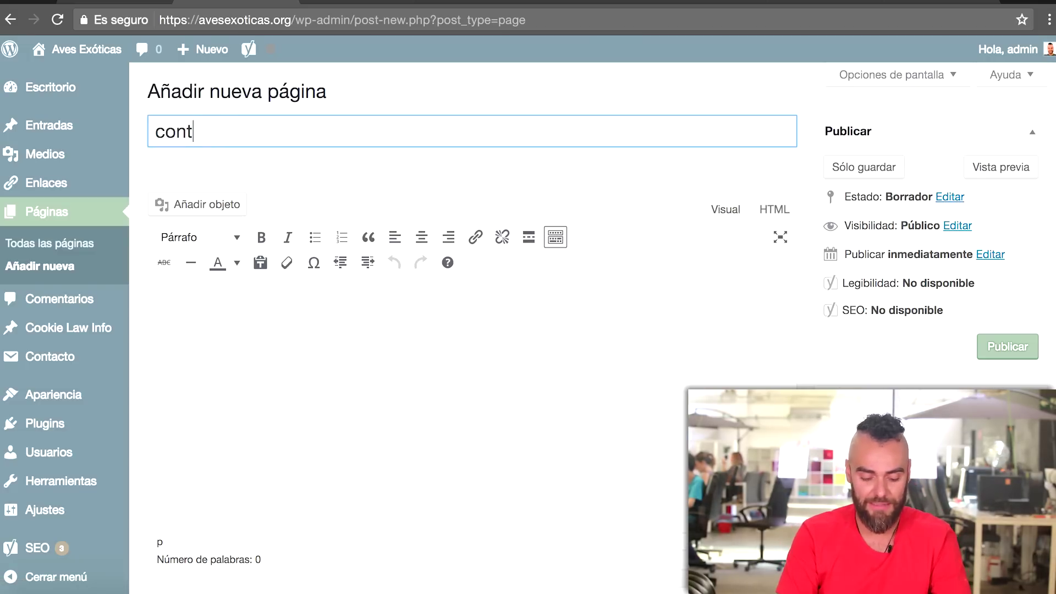
{"action": "type", "text": "tacto"}
{"action": "left_click", "coordinate": [266, 333]}
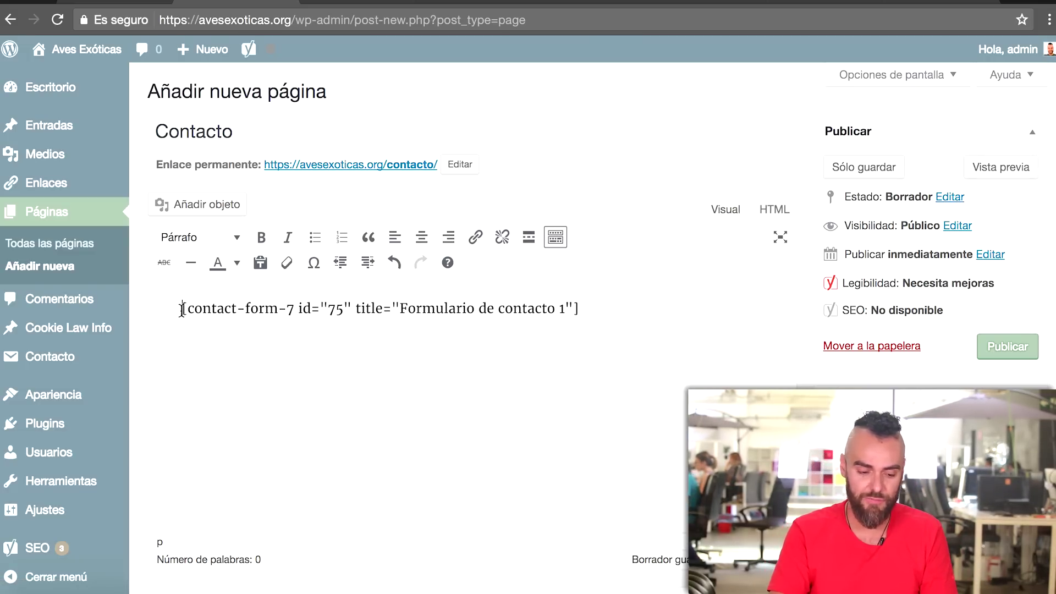
{"action": "key", "text": "Return"}
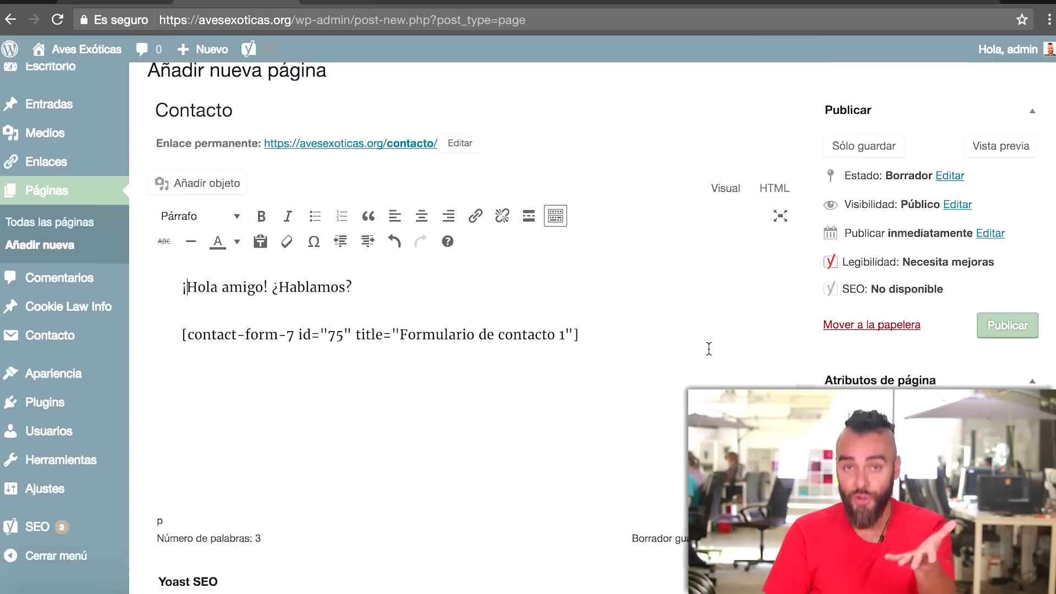
Step: Open the advanced Yoast SEO settings of the new contact page
{"action": "scroll", "coordinate": [709, 349], "scroll_direction": "down", "scroll_amount": 2}
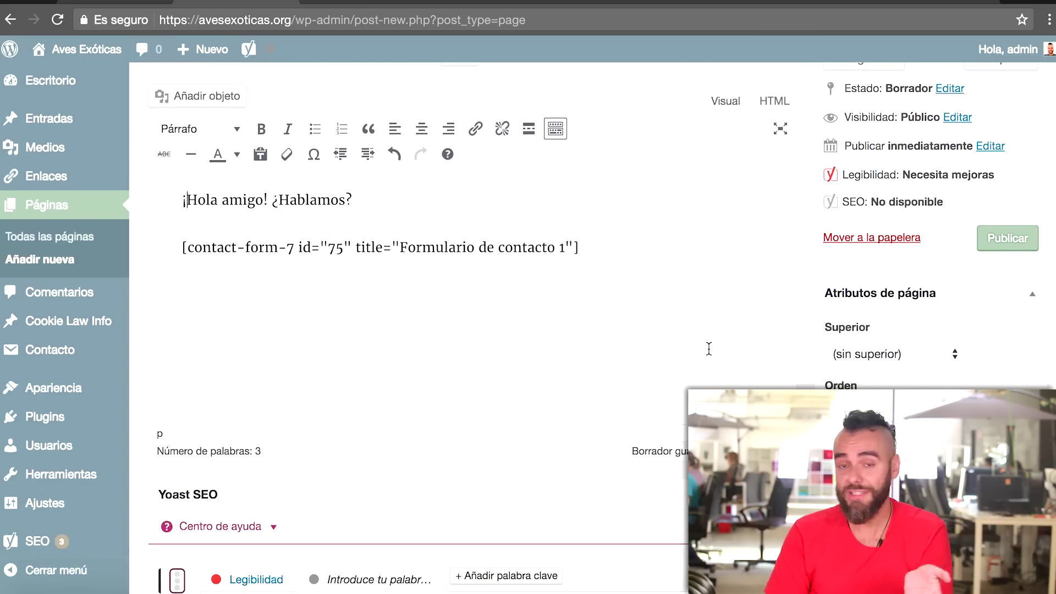
{"action": "scroll", "coordinate": [709, 348], "scroll_direction": "down", "scroll_amount": 5}
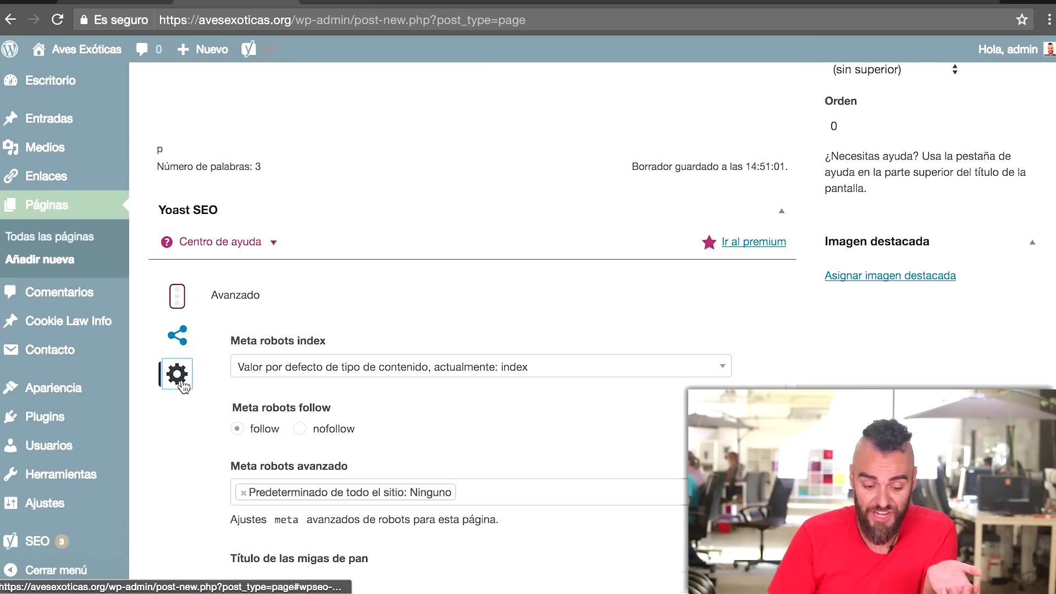